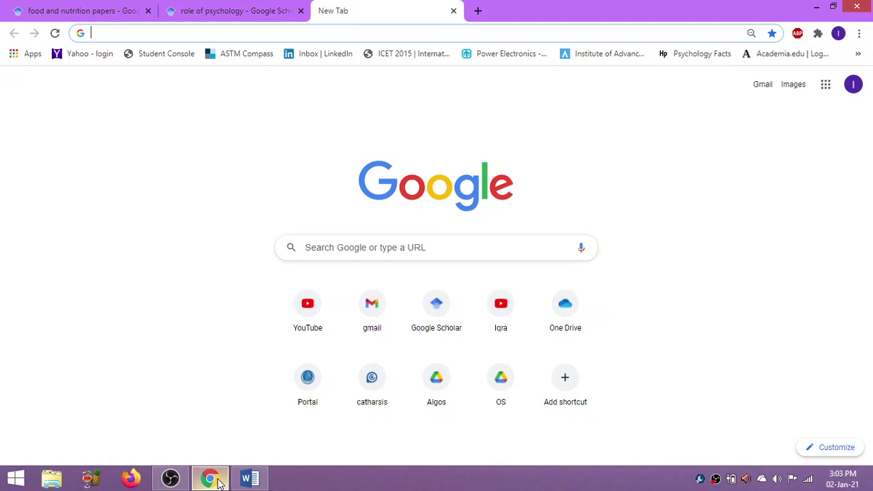
# Search Google for "Jabref" and open the jabref.org website from the results.
pyautogui.write('Jabre')
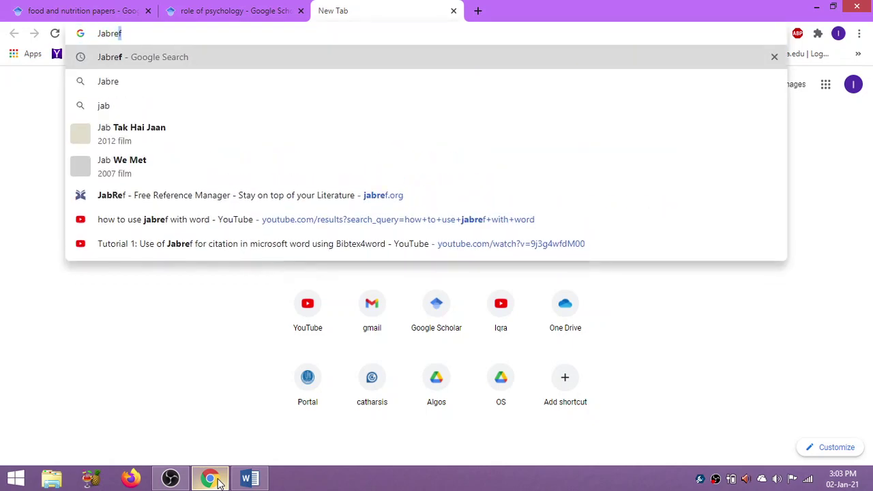
pyautogui.write('f')
pyautogui.press('Return')
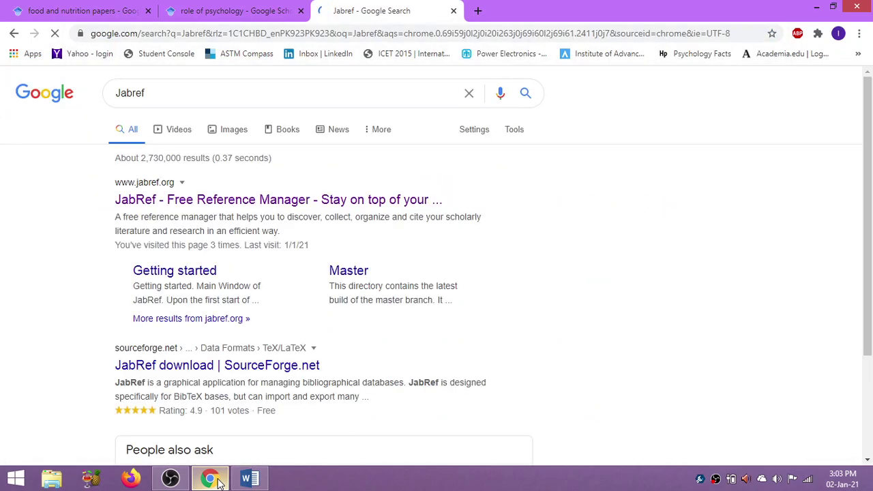
pyautogui.click(203, 203)
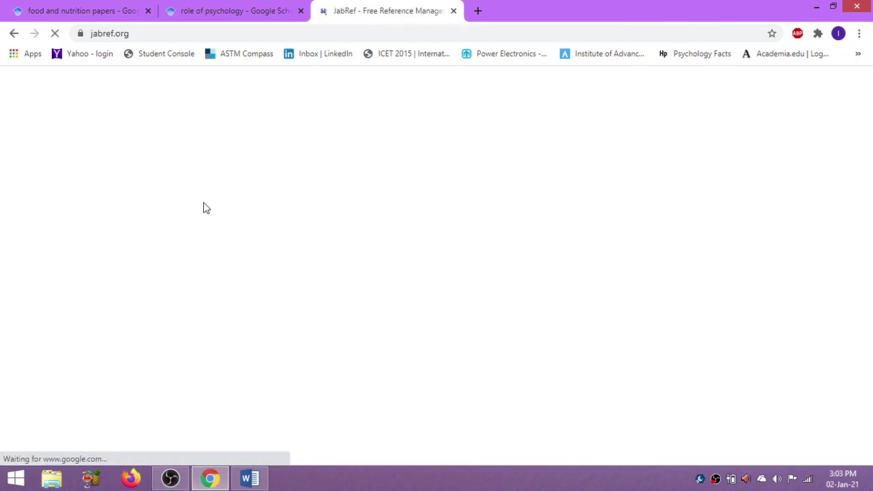
# Go to the JabRef download page on FossHub and download the JabRef Windows Installer, version 5.2.
pyautogui.scroll(-5, 870, 202)
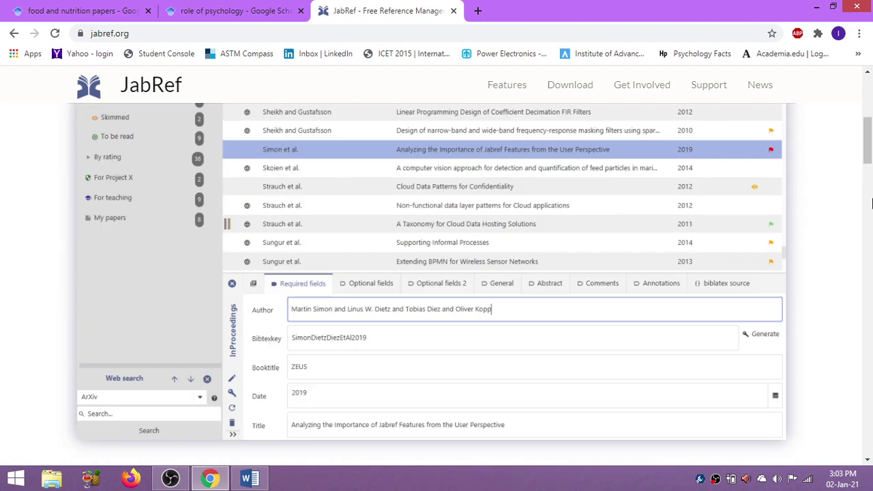
pyautogui.scroll(-5, 871, 202)
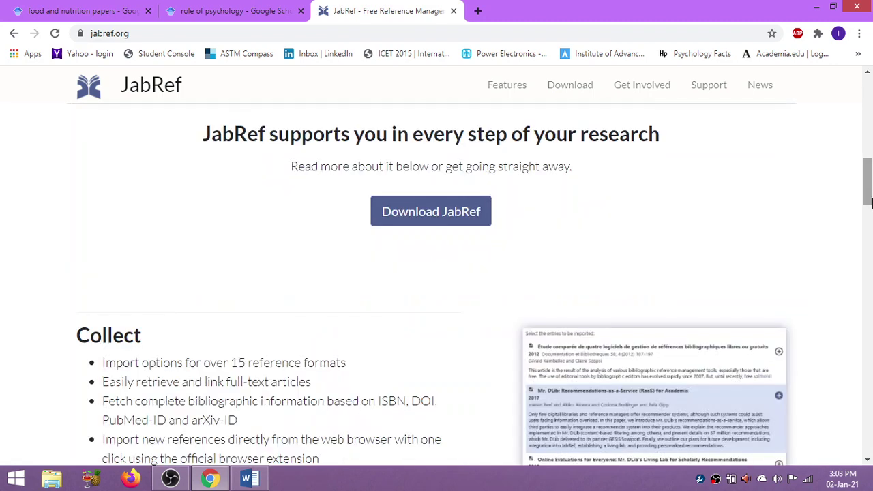
pyautogui.click(450, 215)
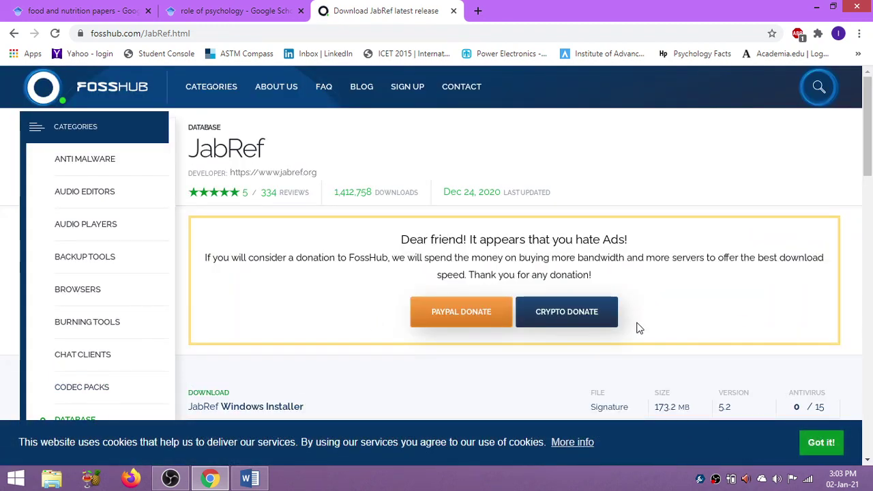
pyautogui.moveTo(869, 176); pyautogui.dragTo(871, 242)
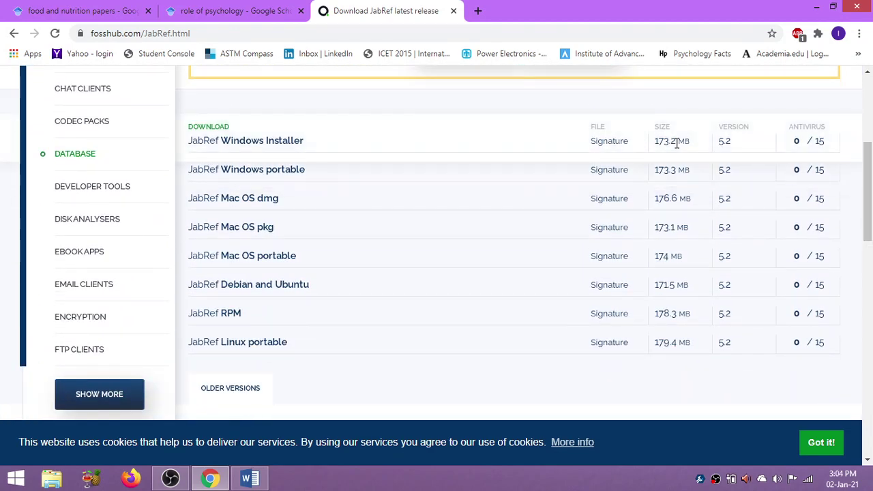
pyautogui.click(249, 148)
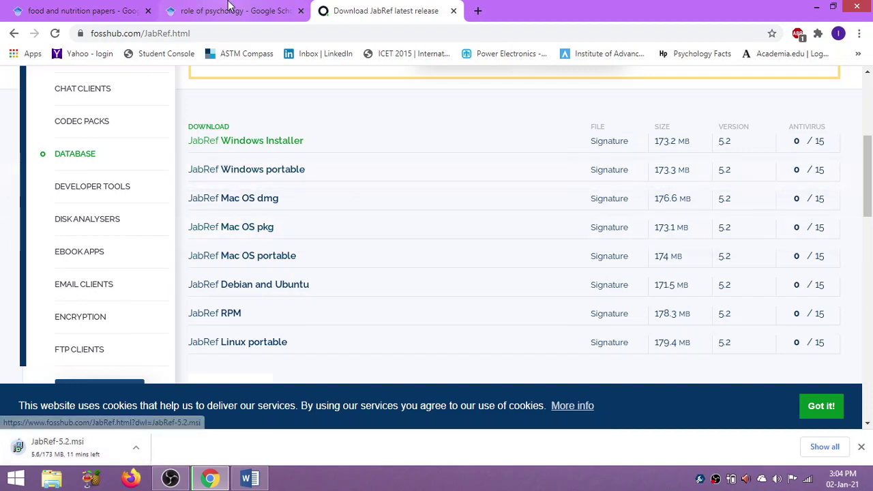
# Minimize the browser to reach the desktop and open JabRef from its shortcut.
pyautogui.click(102, 10)
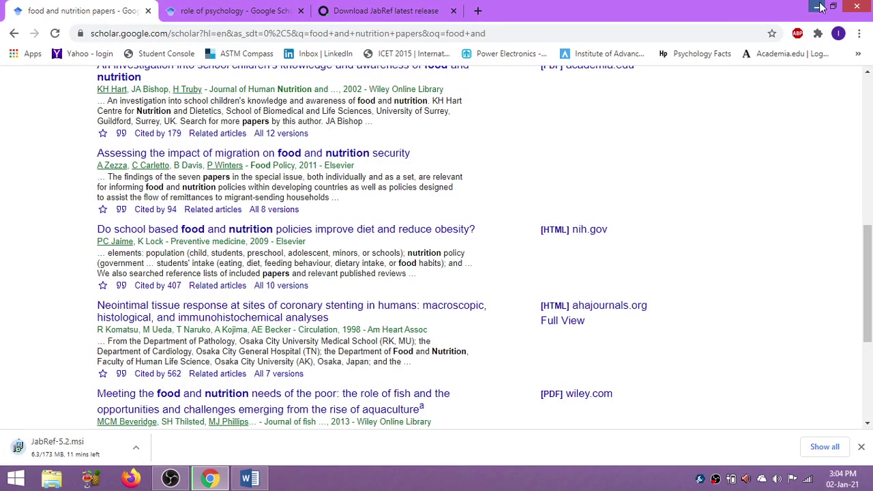
pyautogui.click(812, 10)
pyautogui.click(821, 10)
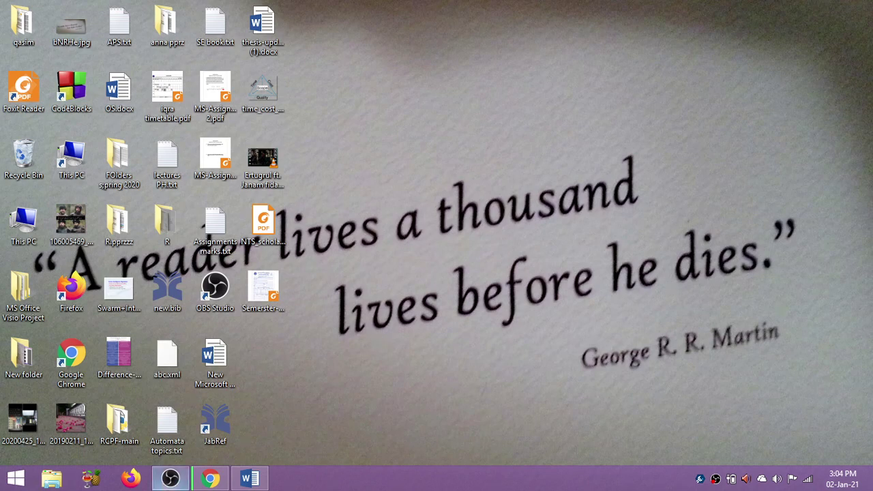
pyautogui.moveTo(258, 405); pyautogui.dragTo(190, 449)
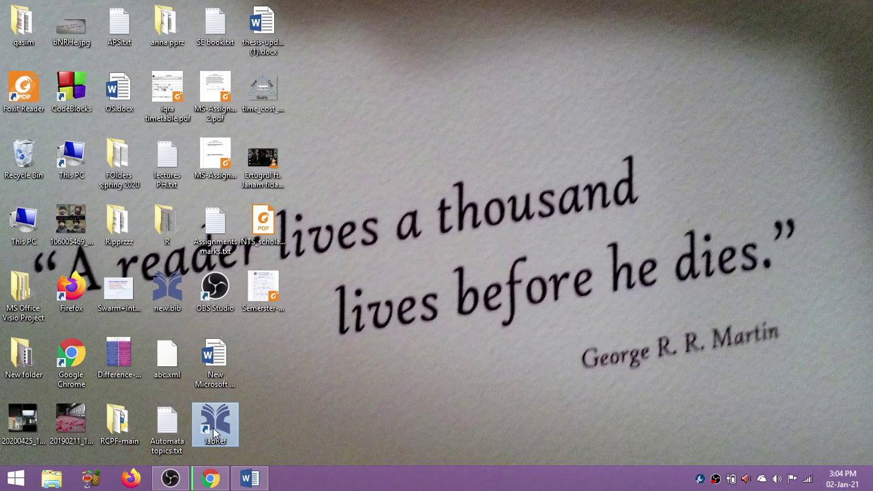
pyautogui.moveTo(258, 484)
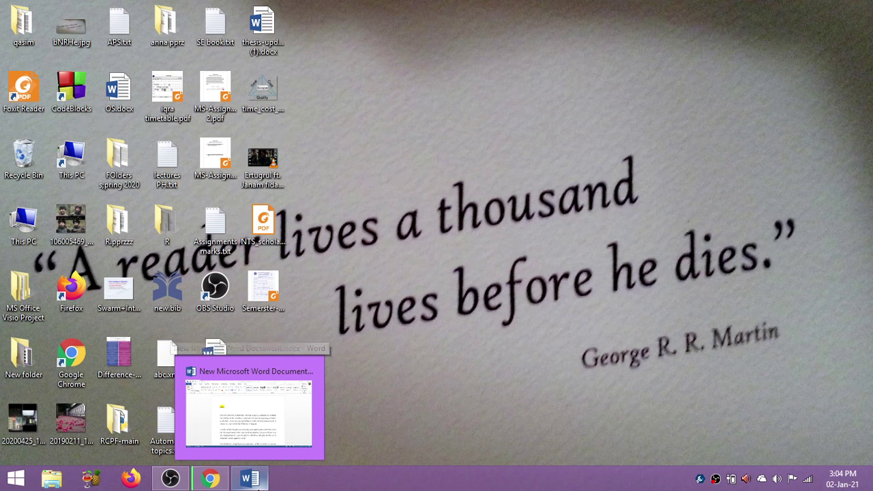
pyautogui.click(252, 480)
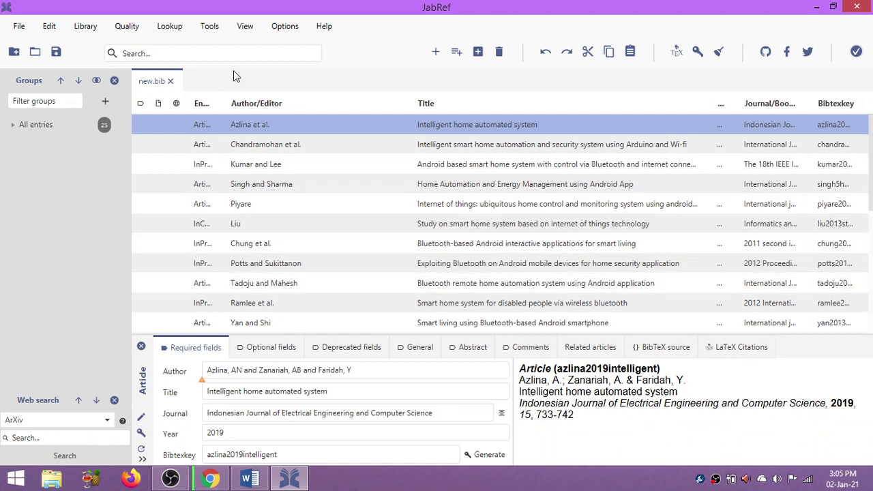
# Create a new library in JabRef and add an empty article entry to it.
pyautogui.click(20, 27)
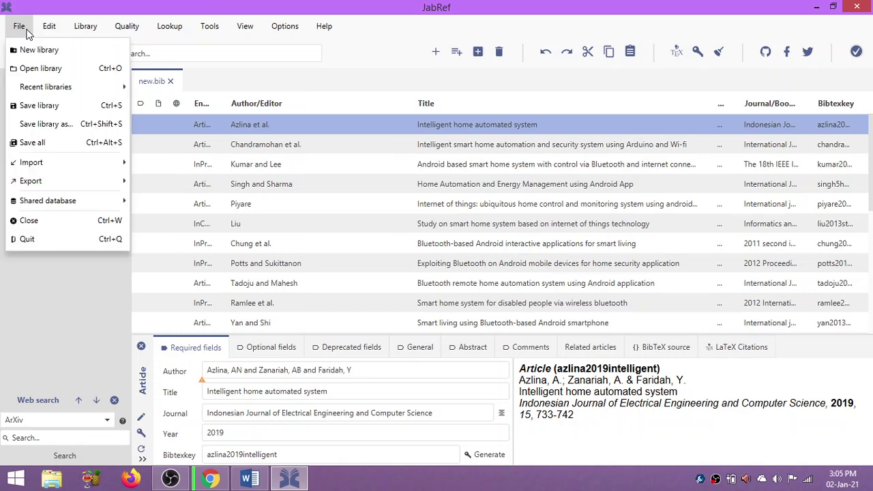
pyautogui.click(39, 50)
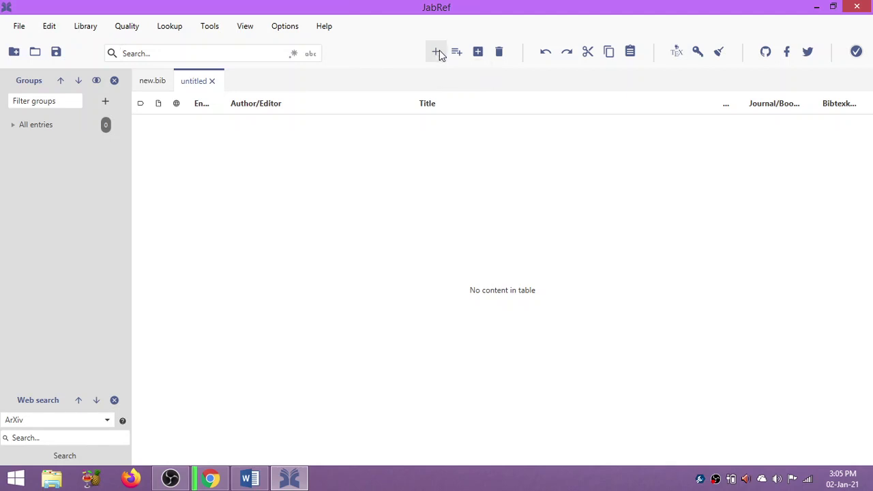
pyautogui.click(440, 55)
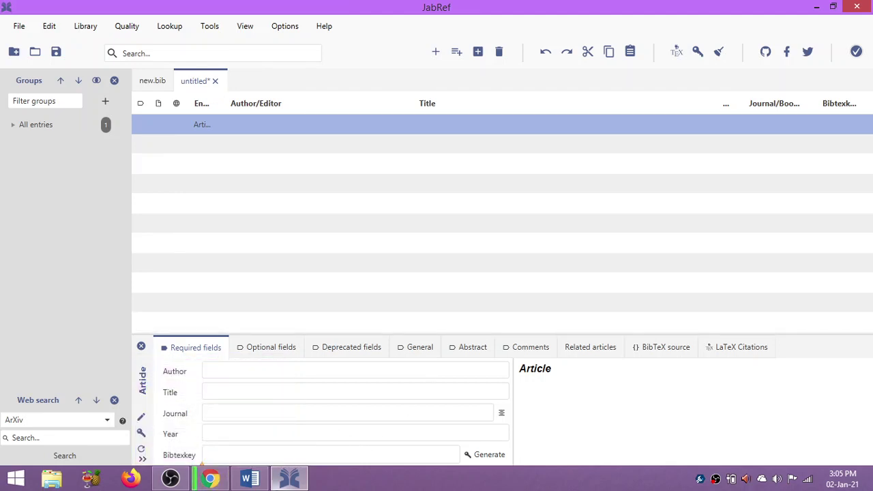
# Switch to Google Scholar in Chrome and open the BibTeX citation of "An investigation into school children's knowledge and awareness of food and nutrition".
pyautogui.click(211, 480)
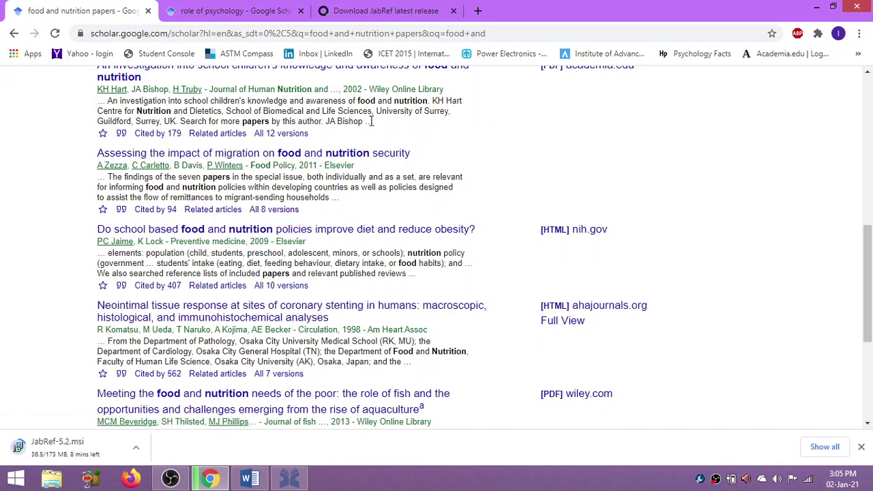
pyautogui.scroll(1, 535, 127)
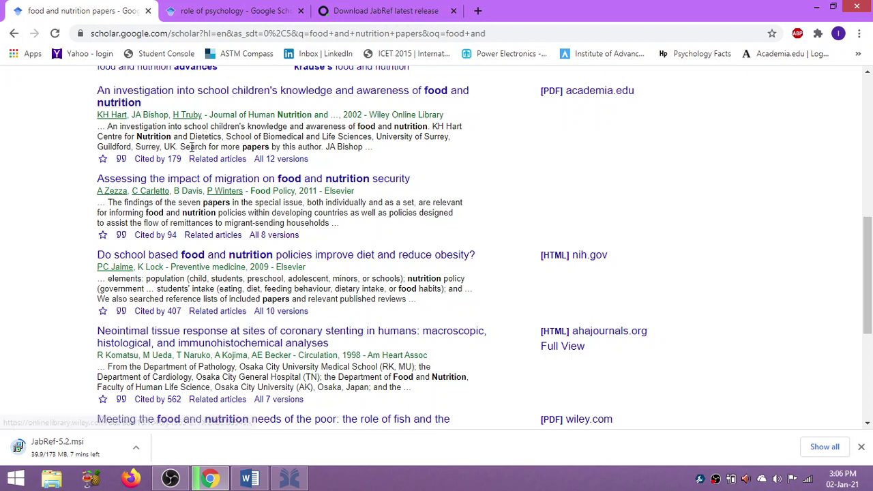
pyautogui.click(121, 161)
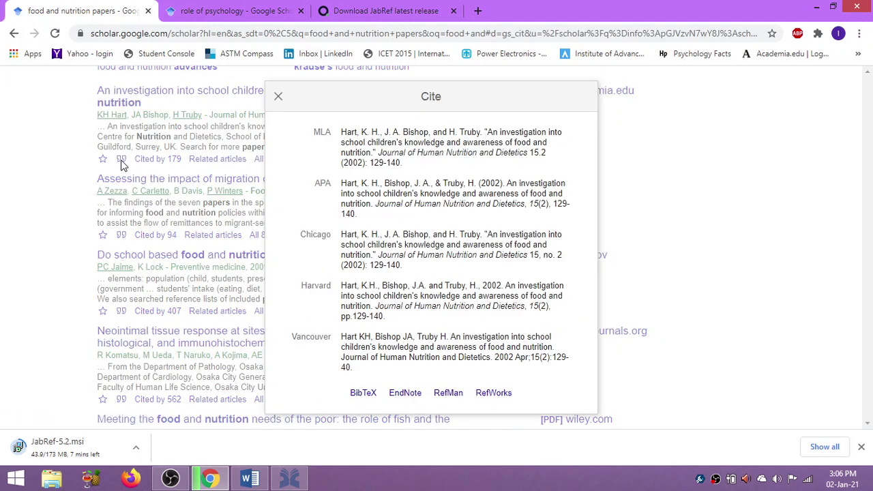
pyautogui.click(278, 96)
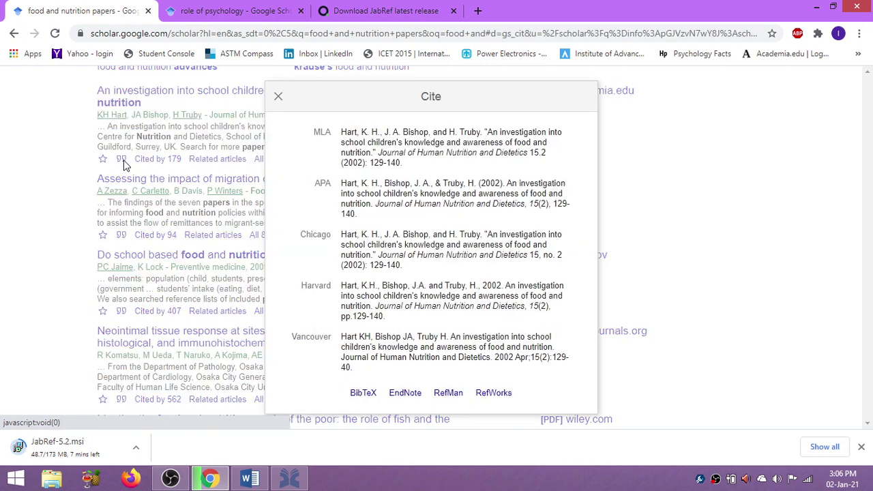
pyautogui.click(121, 160)
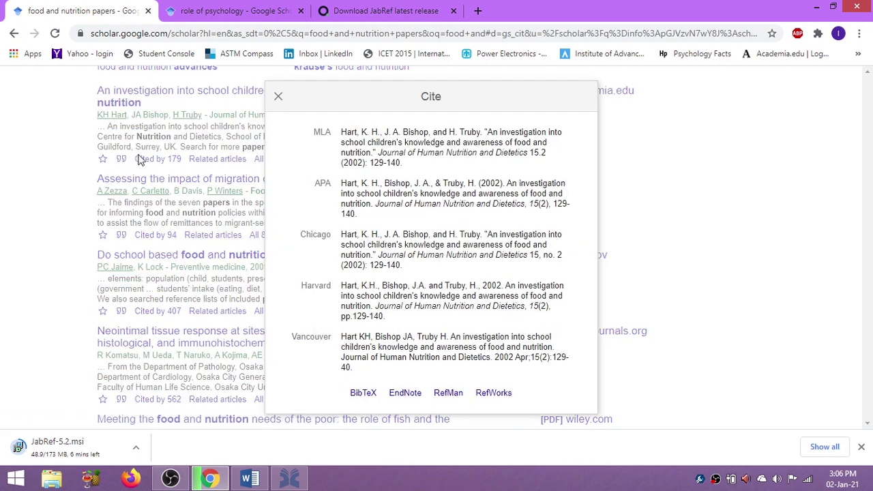
pyautogui.click(365, 400)
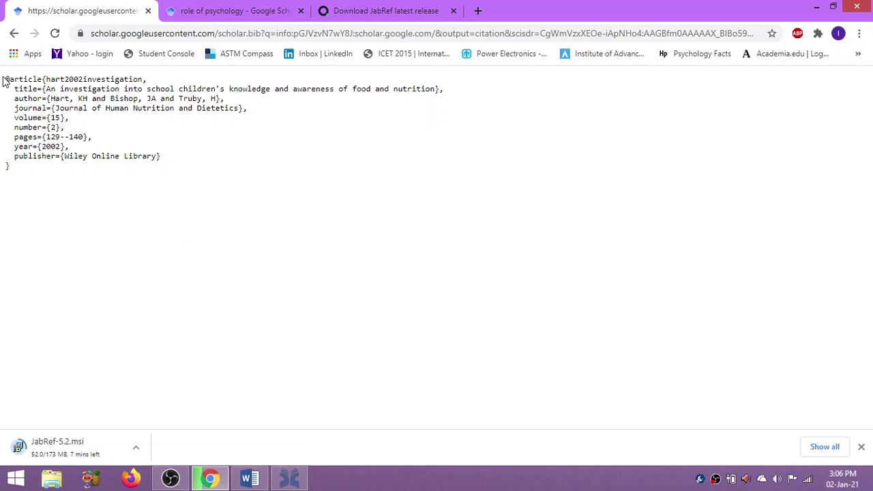
pyautogui.moveTo(4, 80); pyautogui.dragTo(15, 88)
pyautogui.moveTo(34, 119); pyautogui.dragTo(49, 183)
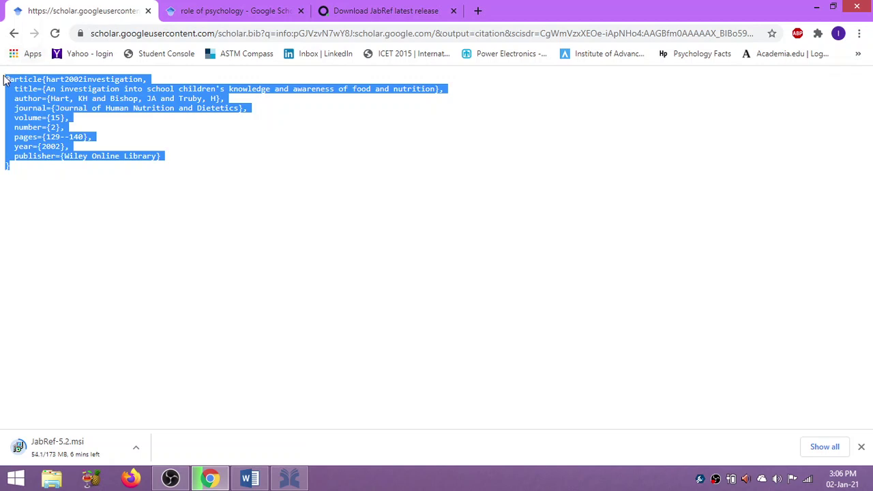
pyautogui.moveTo(7, 80); pyautogui.dragTo(50, 186)
pyautogui.click(50, 191)
pyautogui.moveTo(5, 79); pyautogui.dragTo(72, 205)
pyautogui.hotkey('ctrl', 'c')
# Switch to JabRef and replace the empty article entry's BibTeX source with the copied citation, committing it to the library.
pyautogui.click(302, 479)
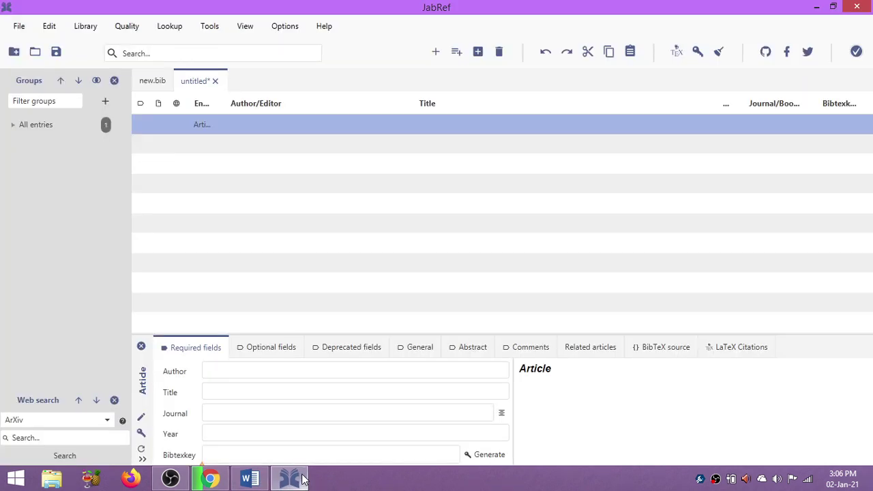
pyautogui.click(302, 479)
pyautogui.click(302, 479)
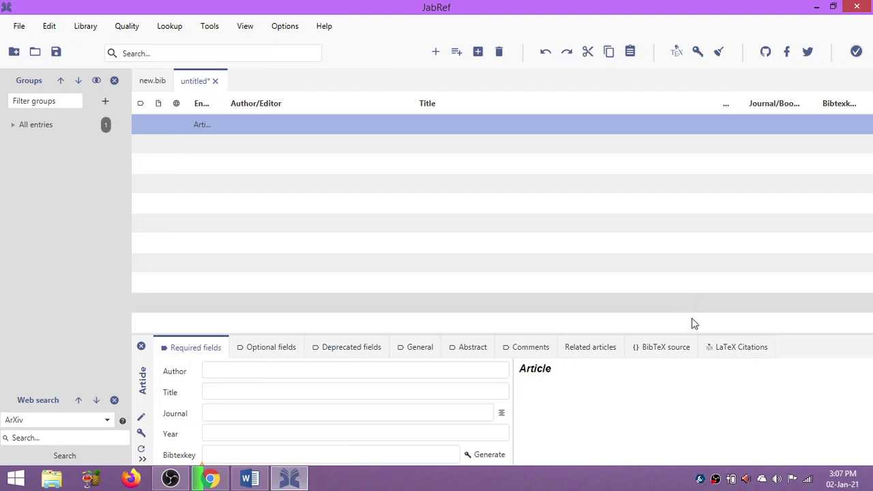
pyautogui.click(668, 349)
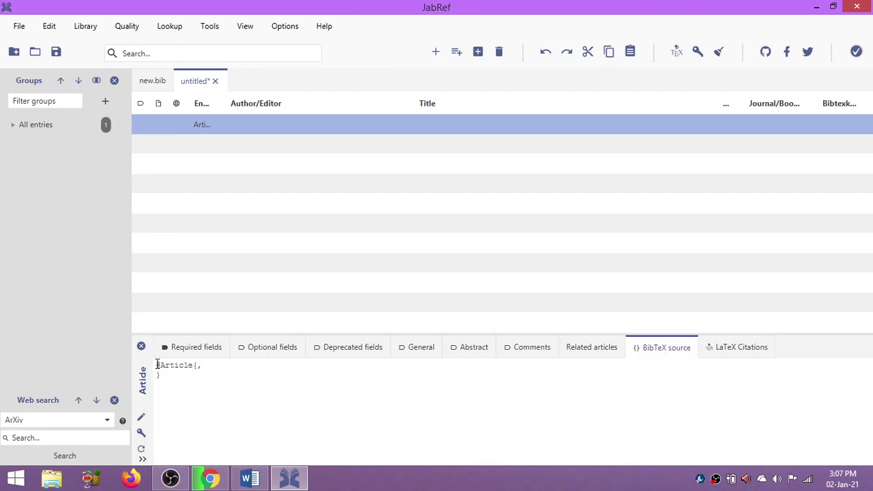
pyautogui.moveTo(157, 365); pyautogui.dragTo(164, 379)
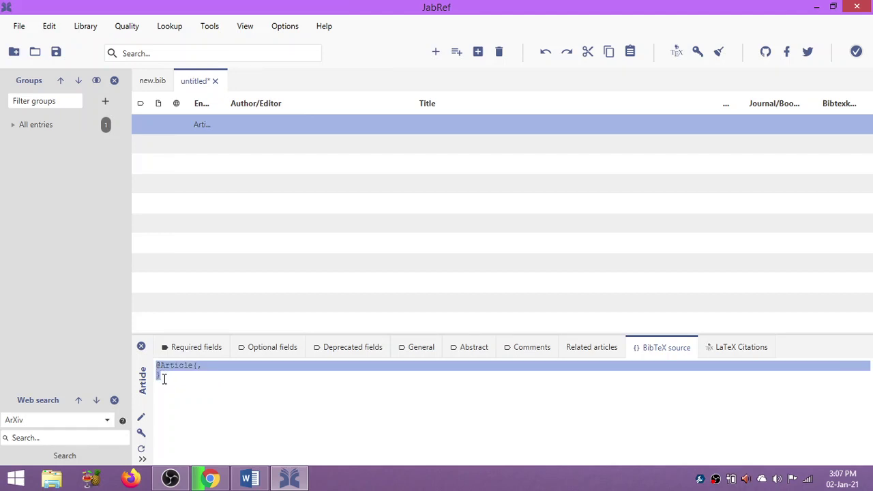
pyautogui.press('Delete')
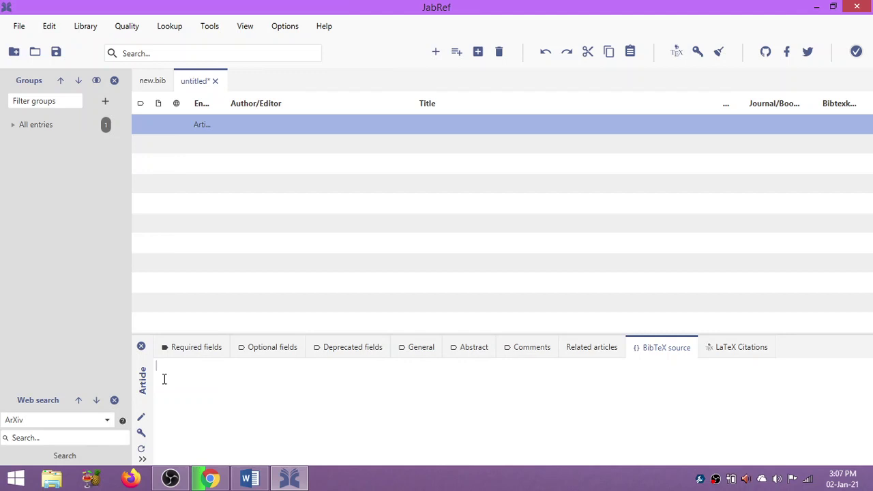
pyautogui.hotkey('ctrl', 'v')
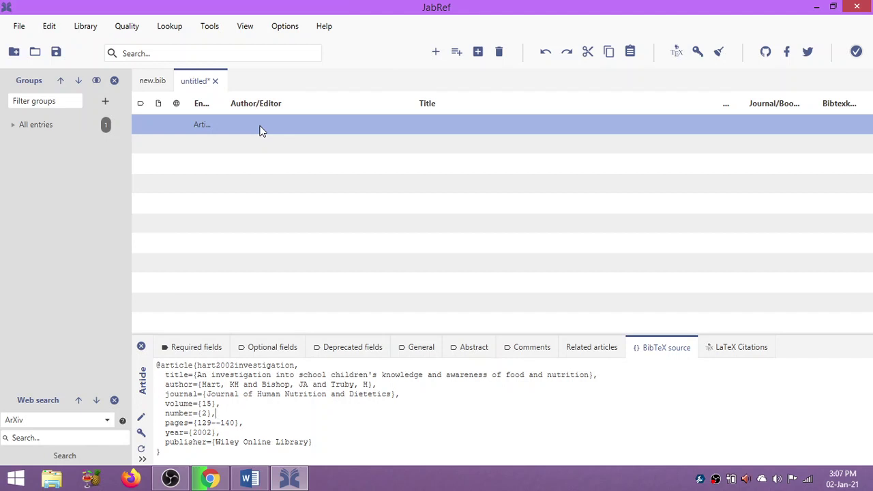
pyautogui.click(347, 153)
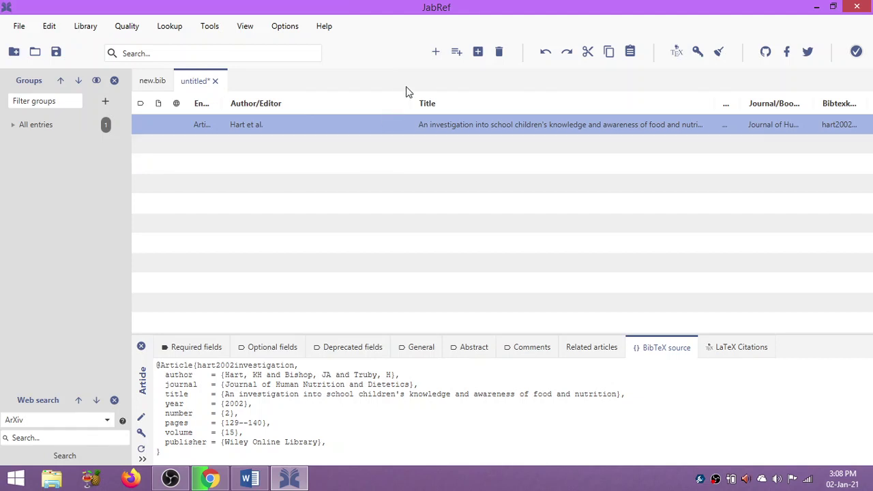
# Add a second empty article entry, and check the first entry's abstract, required fields and BibTeX source.
pyautogui.click(436, 62)
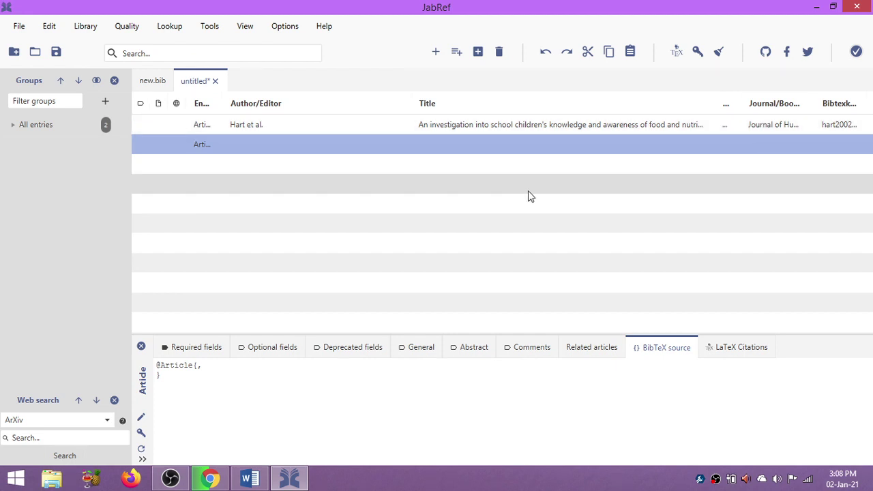
pyautogui.click(430, 127)
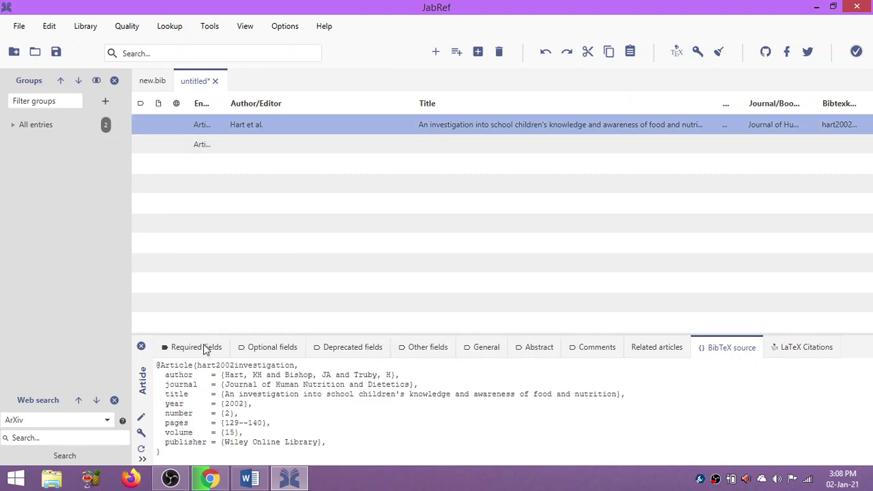
pyautogui.click(543, 347)
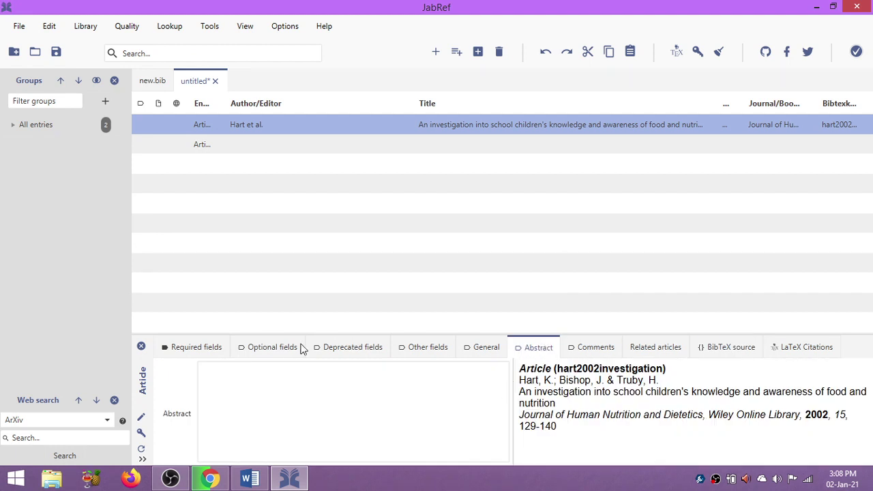
pyautogui.click(211, 350)
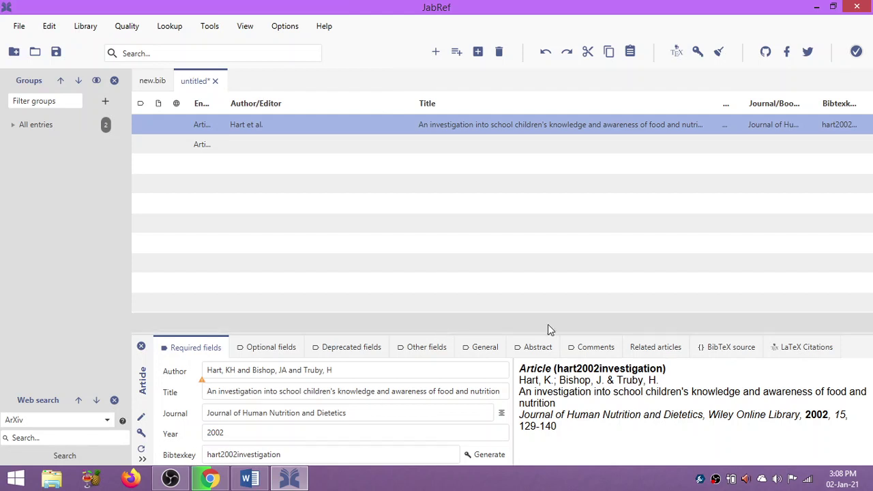
pyautogui.click(712, 348)
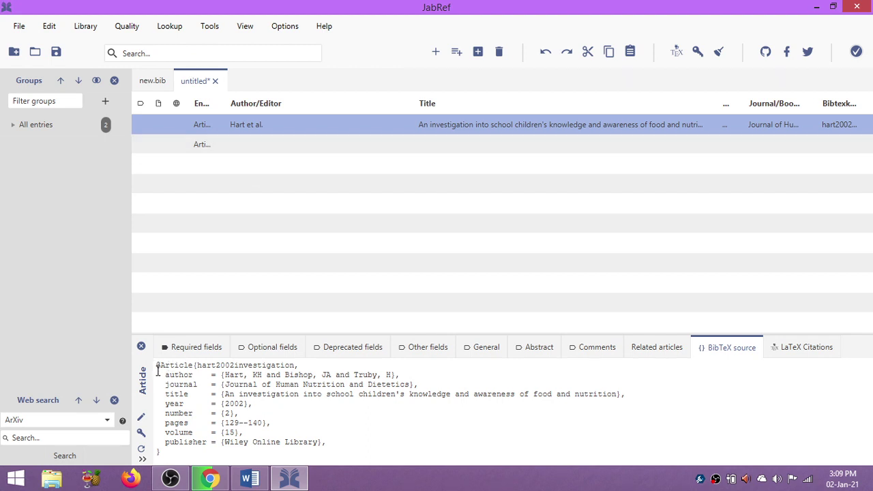
# Select the second, empty article entry, switch to Chrome and return to the Google Scholar results for food and nutrition papers.
pyautogui.click(255, 145)
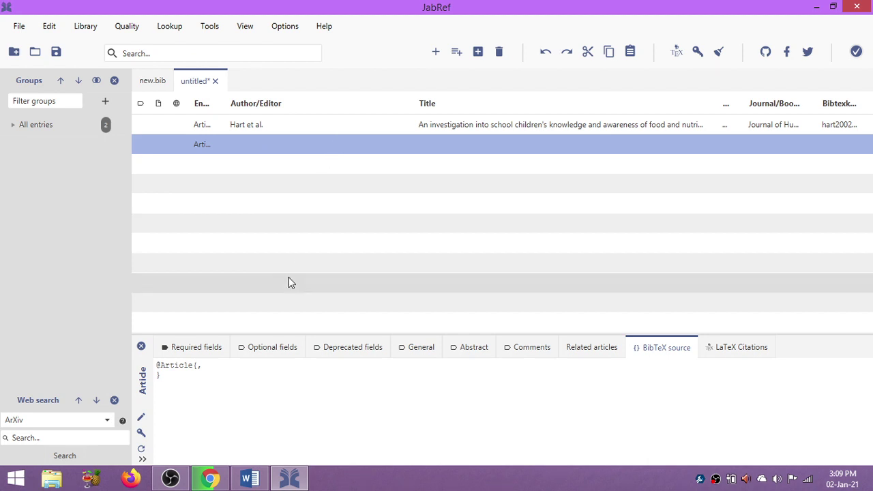
pyautogui.click(210, 478)
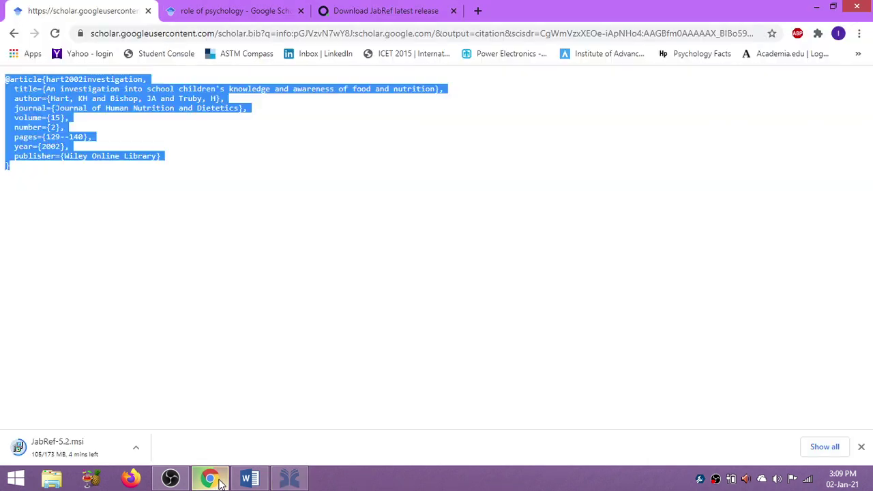
pyautogui.click(16, 32)
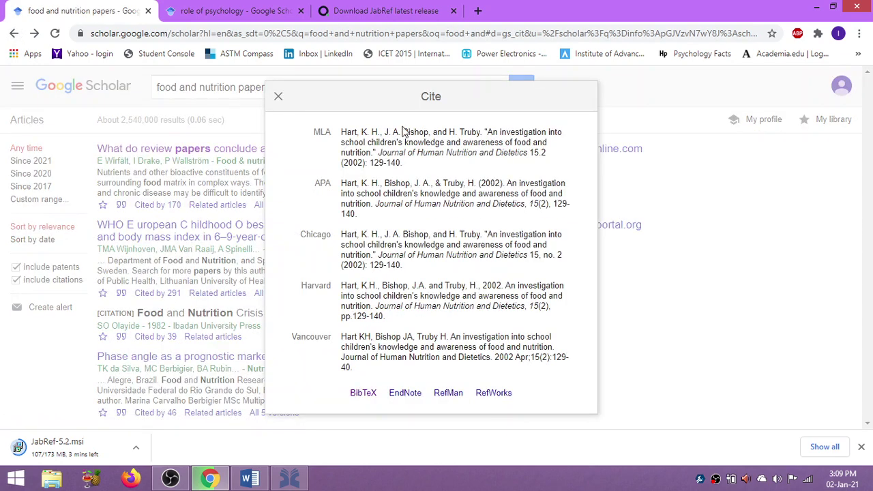
pyautogui.click(278, 96)
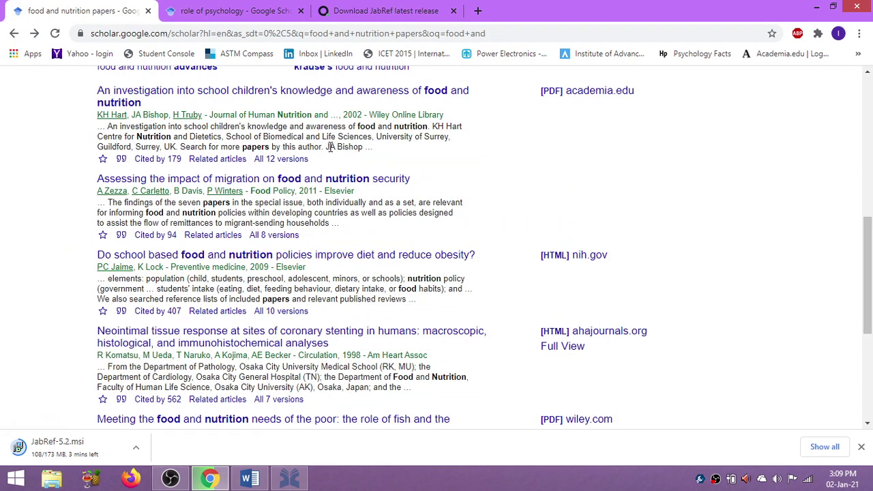
# Open and copy the full BibTeX citation of "Measurement of food consumption to inform food fortification and other nutrition programs".
pyautogui.scroll(-5, 705, 198)
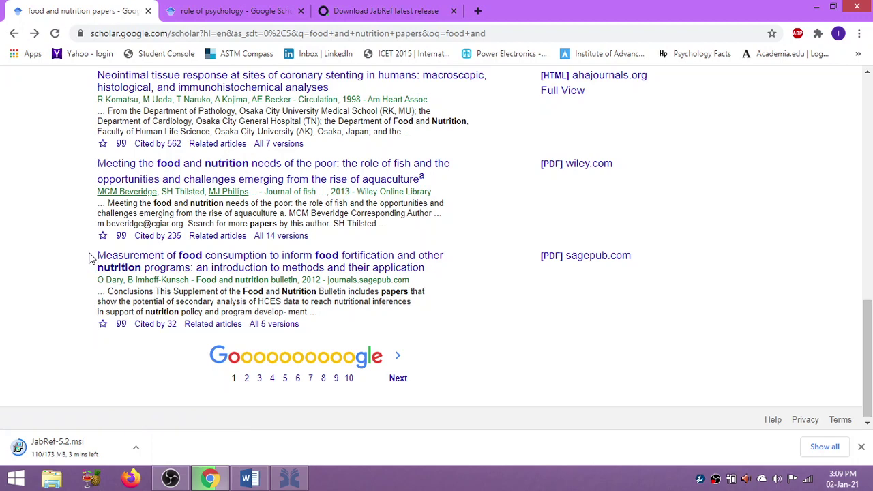
pyautogui.moveTo(88, 257); pyautogui.dragTo(440, 273)
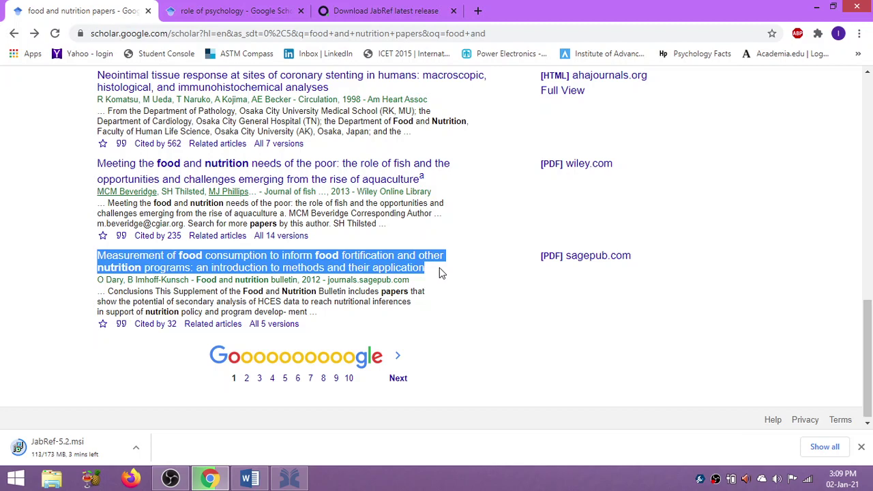
pyautogui.click(461, 332)
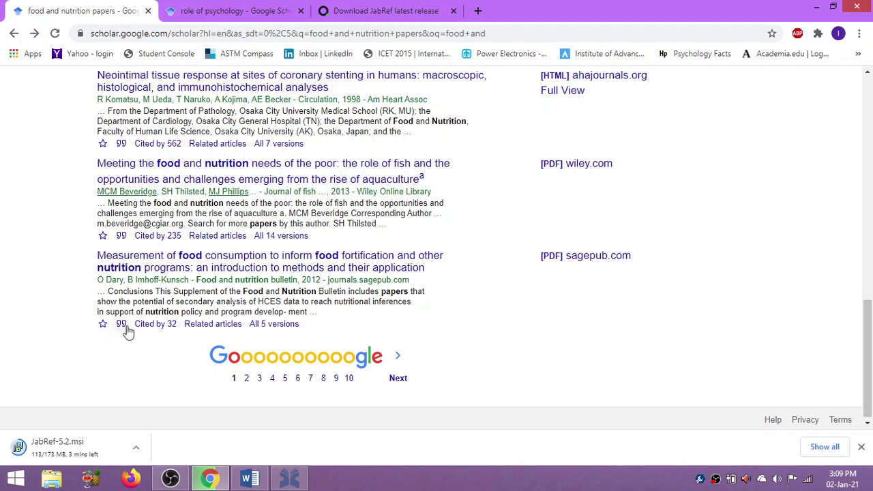
pyautogui.click(121, 325)
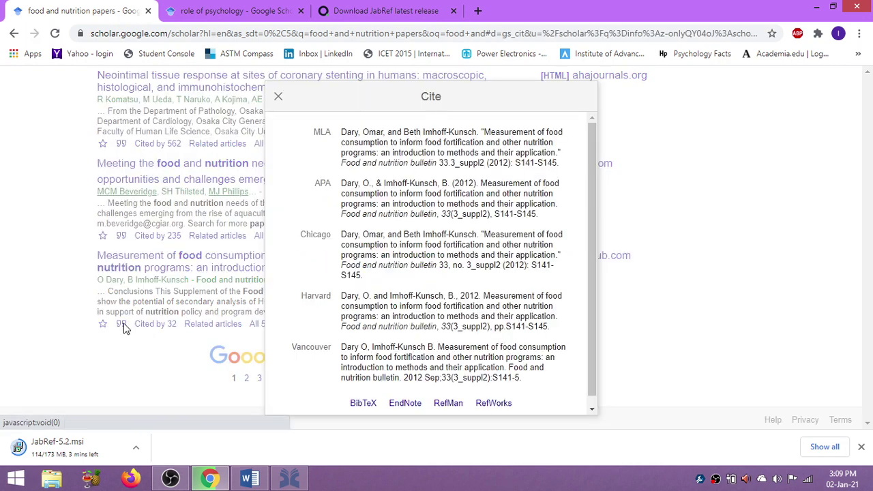
pyautogui.click(361, 403)
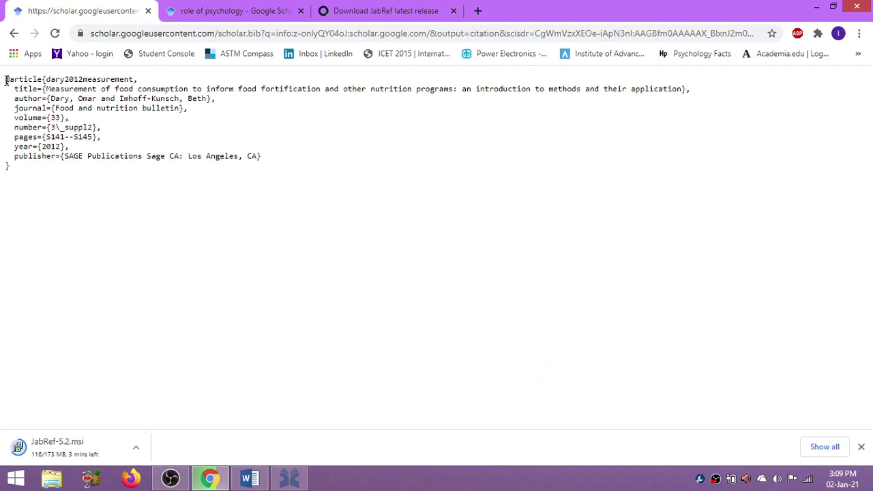
pyautogui.moveTo(4, 79); pyautogui.dragTo(76, 199)
pyautogui.hotkey('ctrl', 'c')
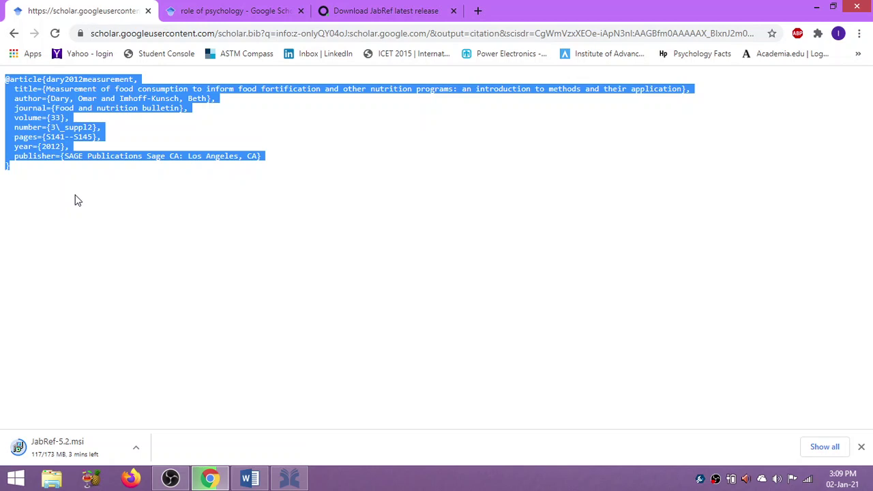
# Switch to JabRef, replace the second entry's empty BibTeX source with the copied citation, and add a third empty article entry.
pyautogui.click(289, 478)
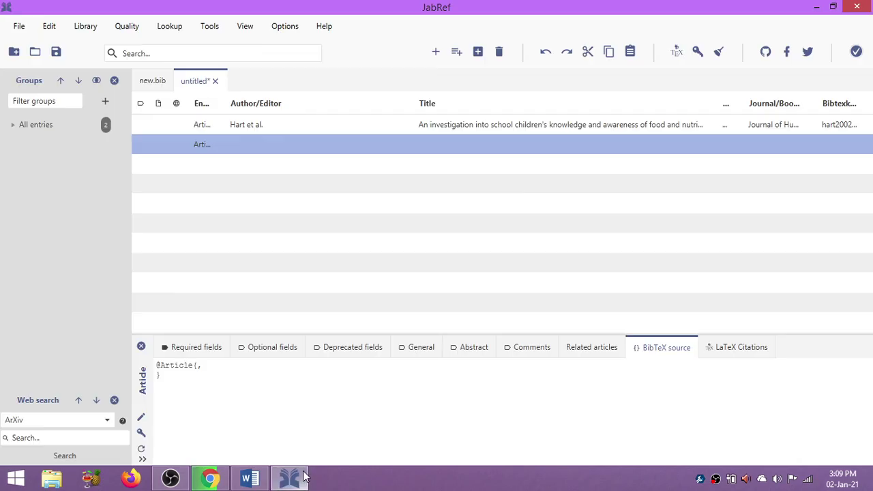
pyautogui.click(158, 366)
pyautogui.moveTo(158, 365); pyautogui.dragTo(166, 377)
pyautogui.press('Delete')
pyautogui.hotkey('ctrl', 'v')
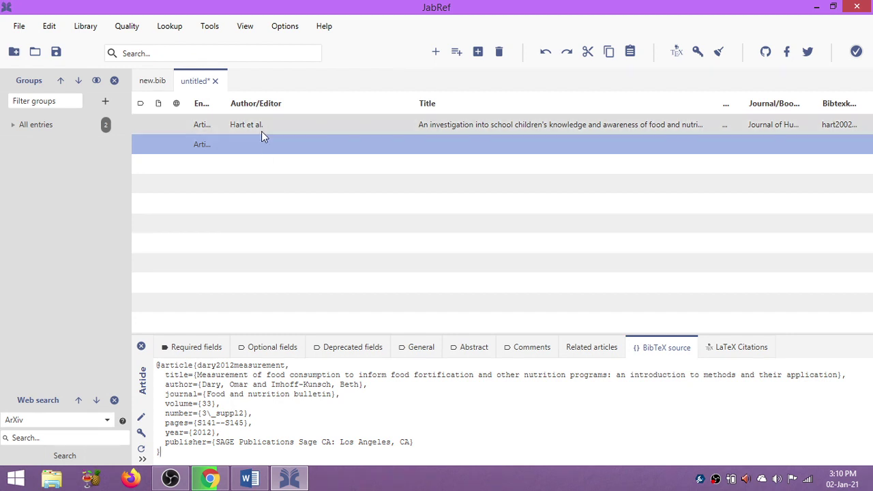
pyautogui.click(246, 167)
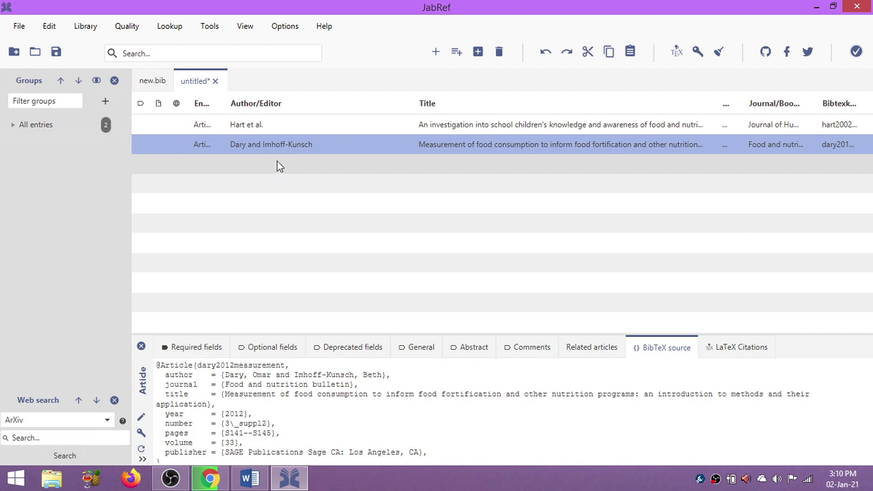
pyautogui.click(433, 52)
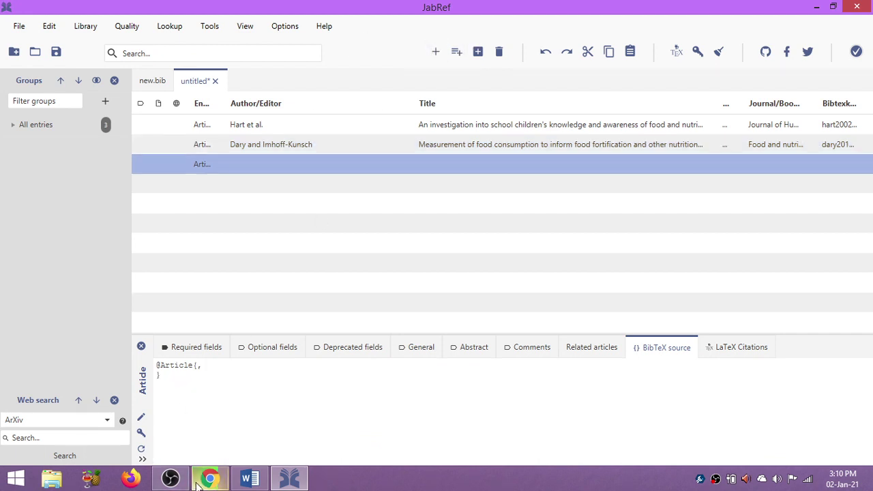
# Switch to the role of psychology results in Chrome and copy the BibTeX citation of "The role of psychology in understanding the impact of computer games".
pyautogui.click(206, 480)
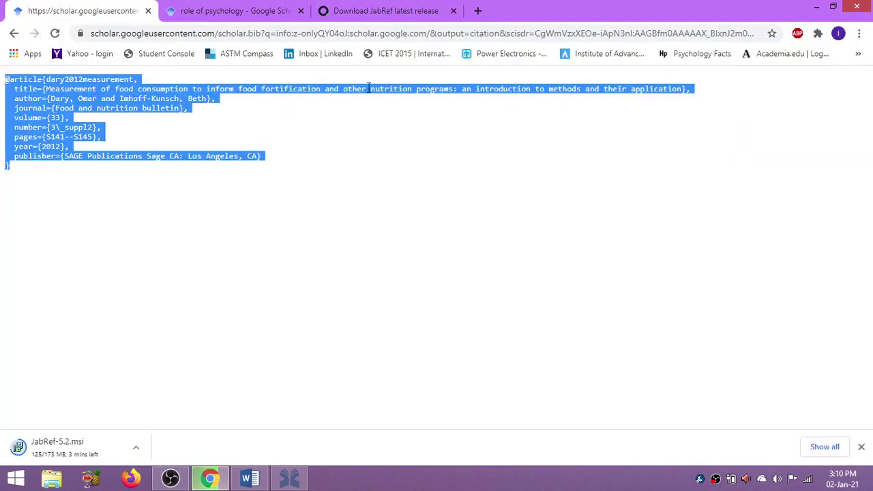
pyautogui.click(202, 10)
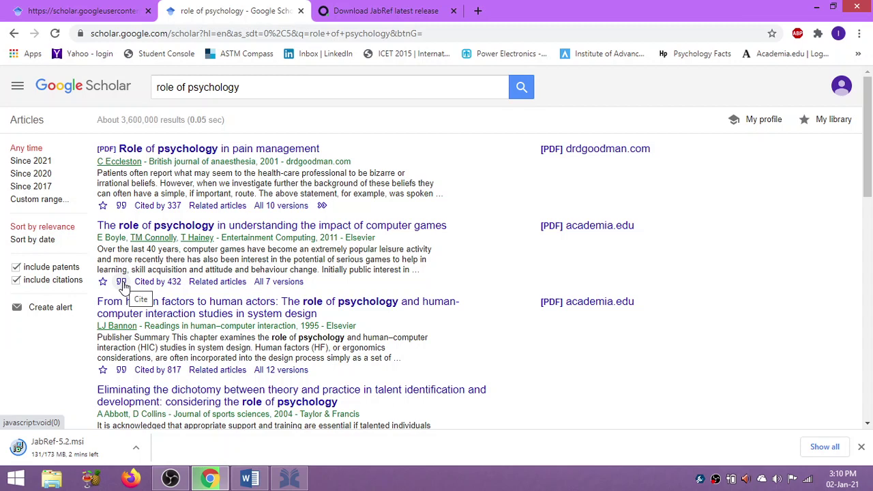
pyautogui.click(122, 285)
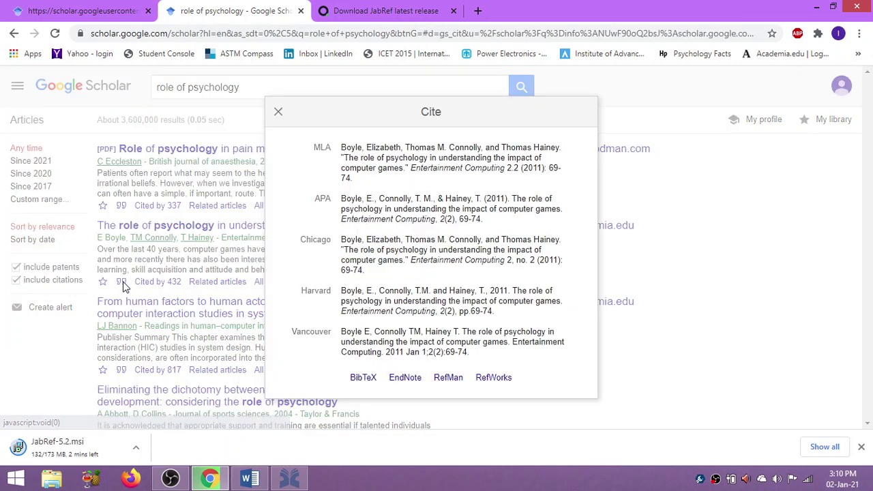
pyautogui.click(363, 379)
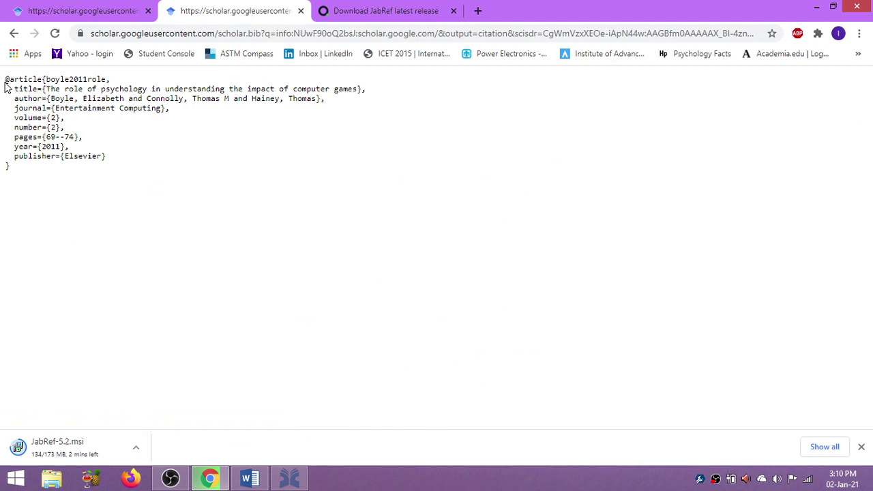
pyautogui.moveTo(5, 81); pyautogui.dragTo(83, 189)
pyautogui.hotkey('ctrl', 'c')
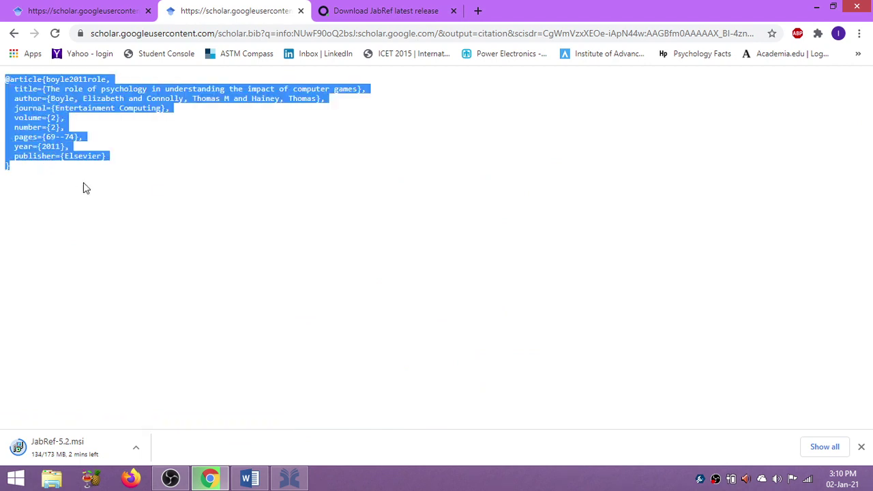
# Switch to JabRef and replace the third entry's empty BibTeX source with the copied computer games citation, committing it to the library.
pyautogui.click(289, 478)
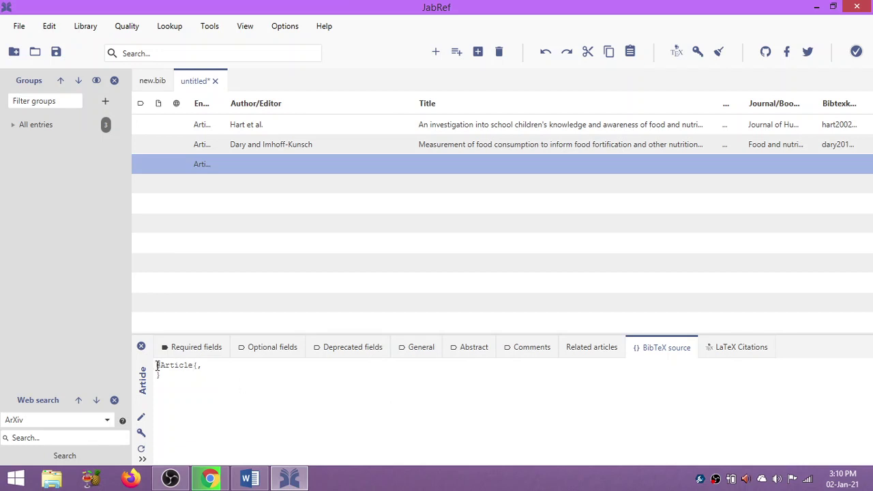
pyautogui.moveTo(156, 366); pyautogui.dragTo(178, 397)
pyautogui.press('Delete')
pyautogui.hotkey('ctrl', 'v')
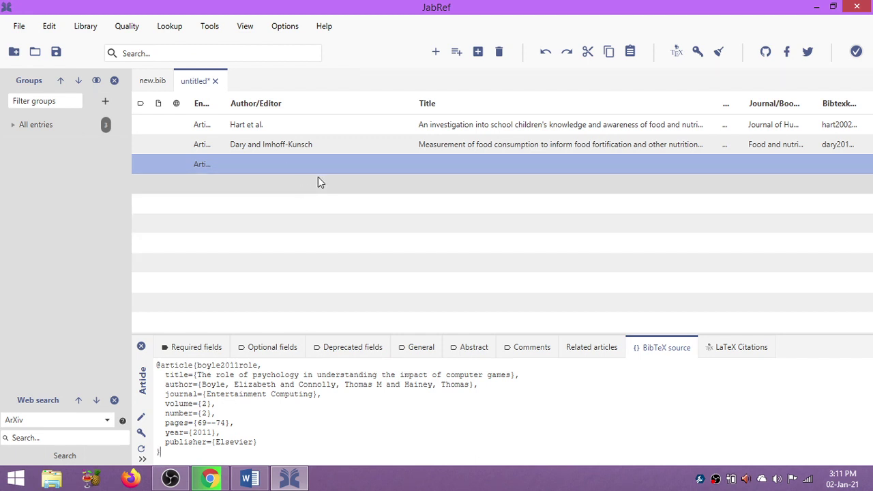
pyautogui.click(336, 182)
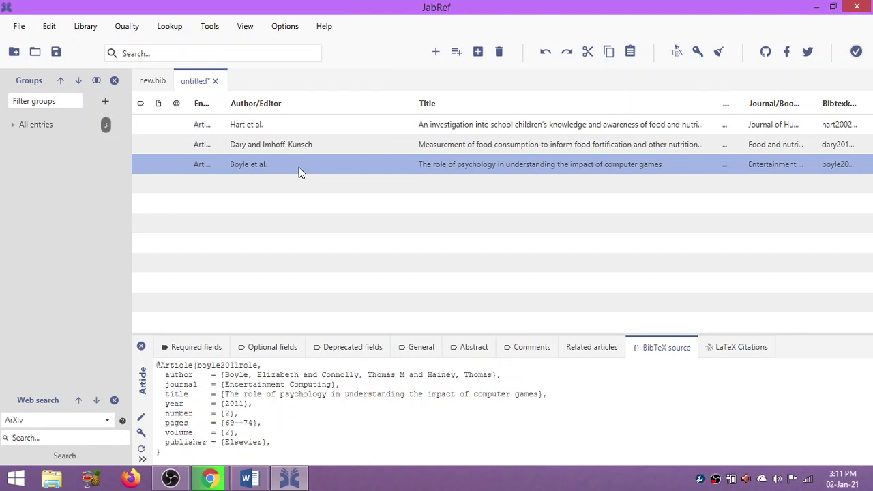
# Export all library entries to the Desktop as an MS Office 2007 (*.xml) file named xyz.
pyautogui.click(19, 29)
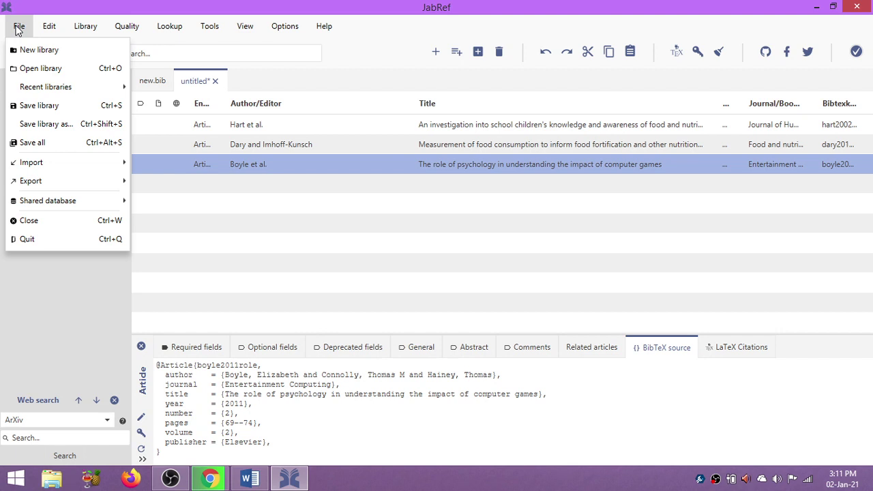
pyautogui.moveTo(45, 180)
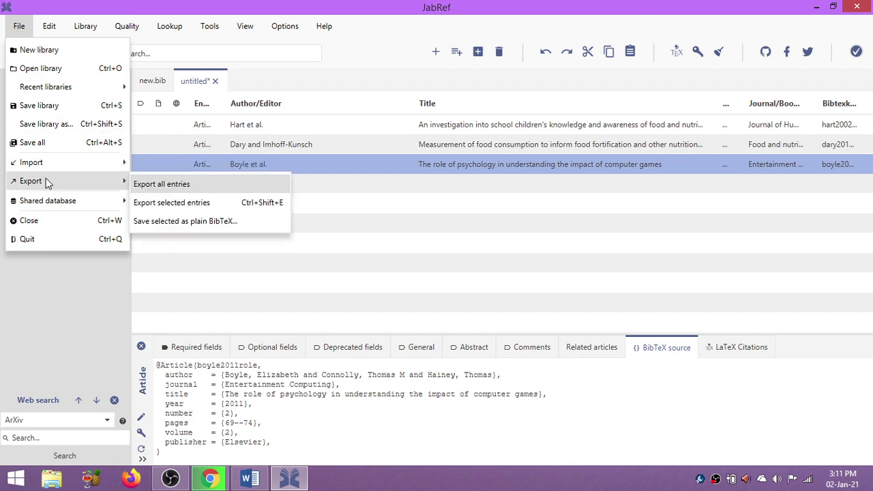
pyautogui.click(194, 186)
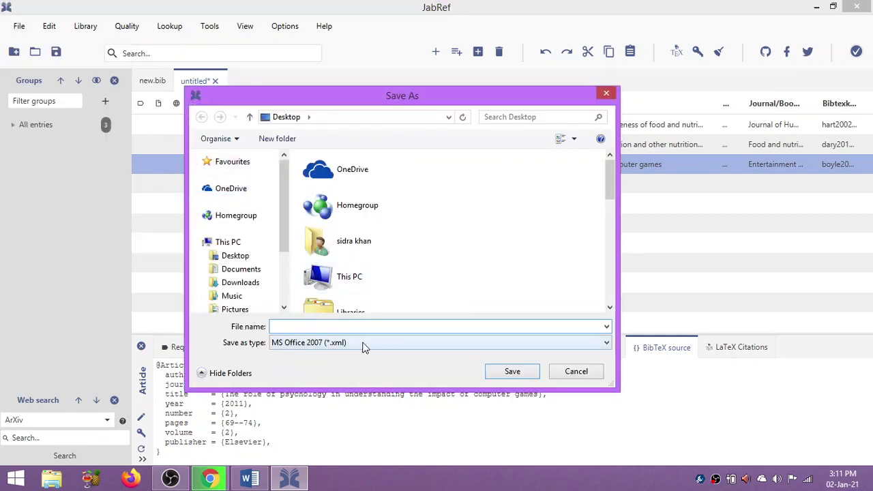
pyautogui.click(264, 256)
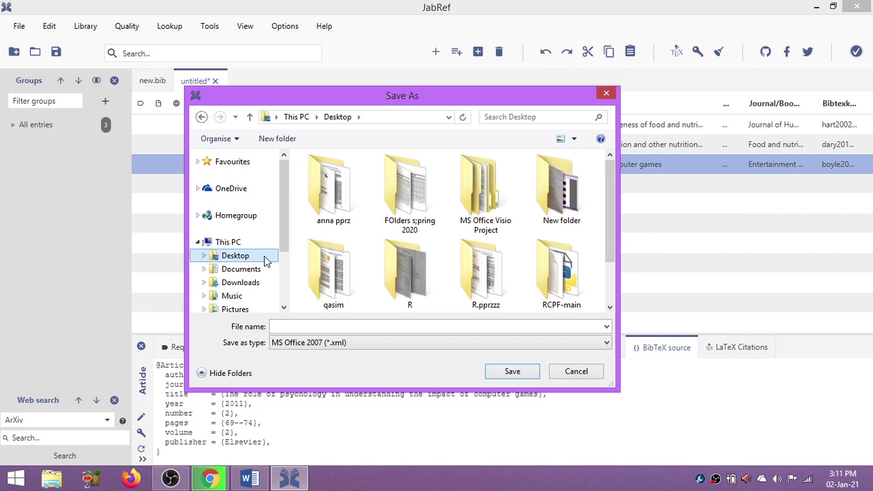
pyautogui.click(612, 298)
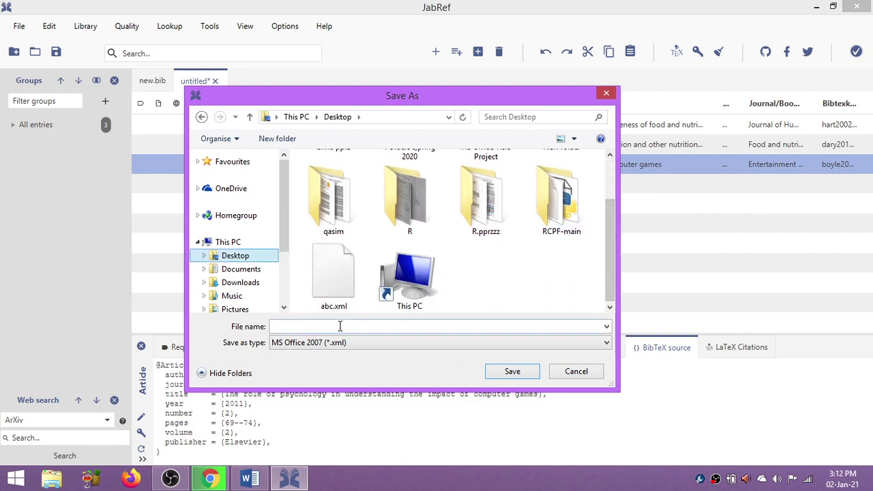
pyautogui.click(356, 343)
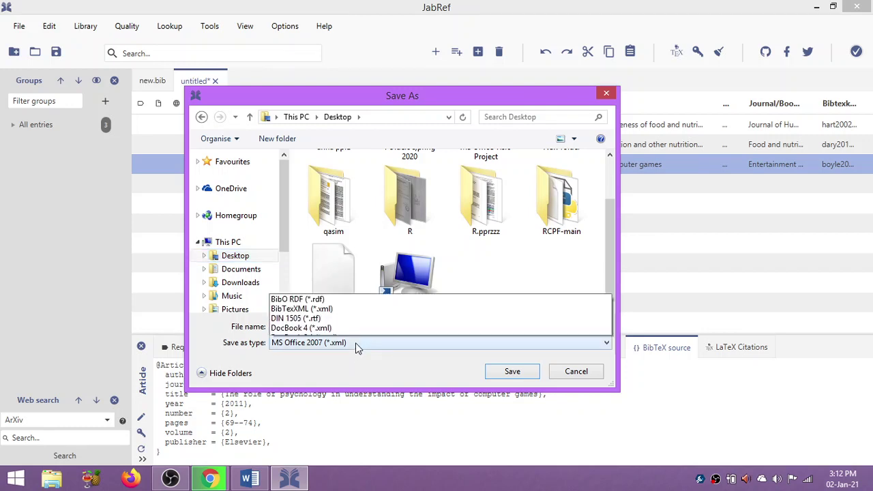
pyautogui.click(355, 343)
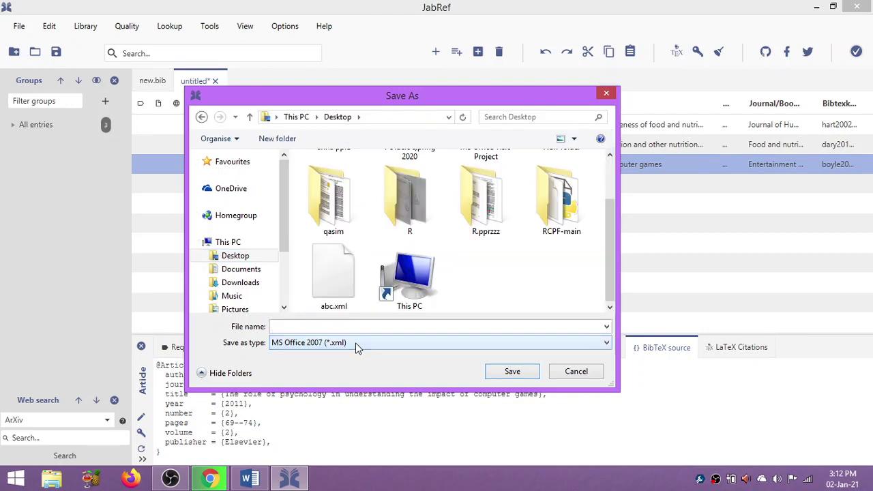
pyautogui.click(289, 325)
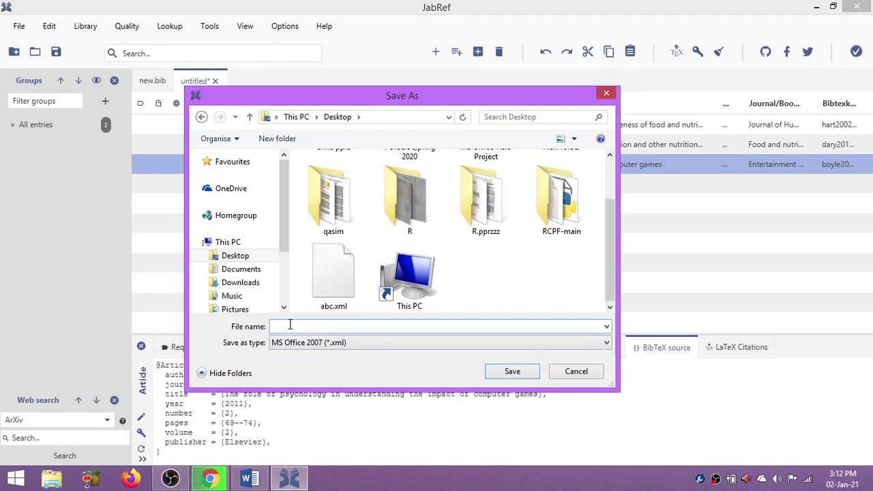
pyautogui.write('xyz')
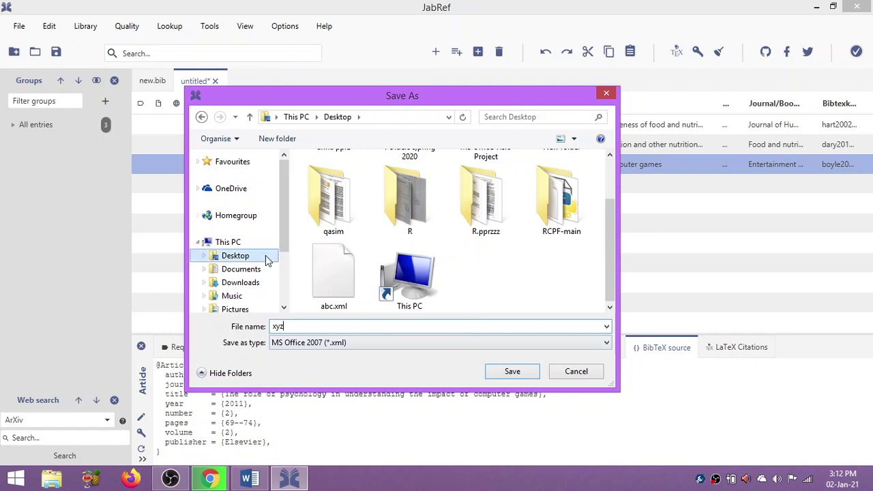
pyautogui.click(504, 370)
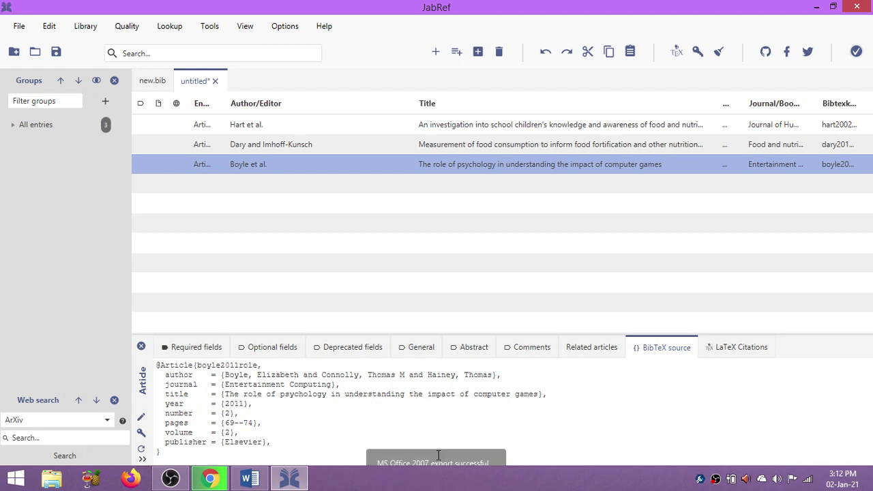
# Minimize the JabRef and Chrome windows to check the desktop for the exported xyz.xml file, and return to JabRef.
pyautogui.click(816, 10)
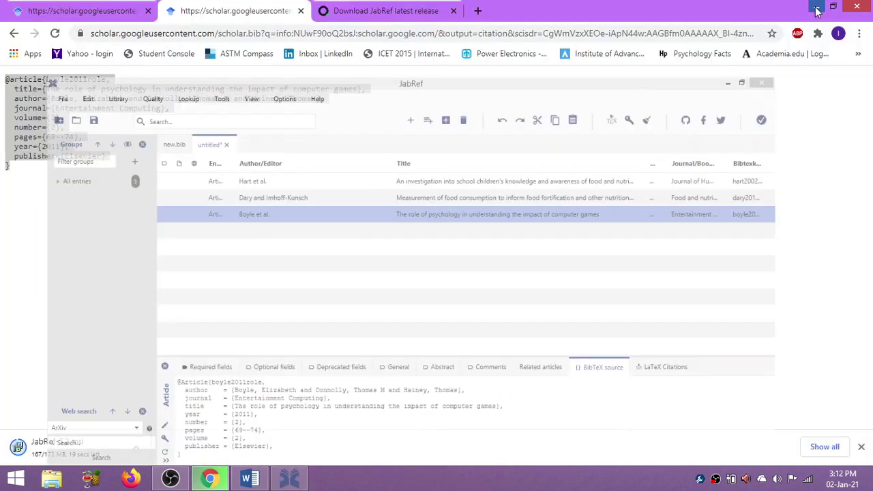
pyautogui.click(815, 7)
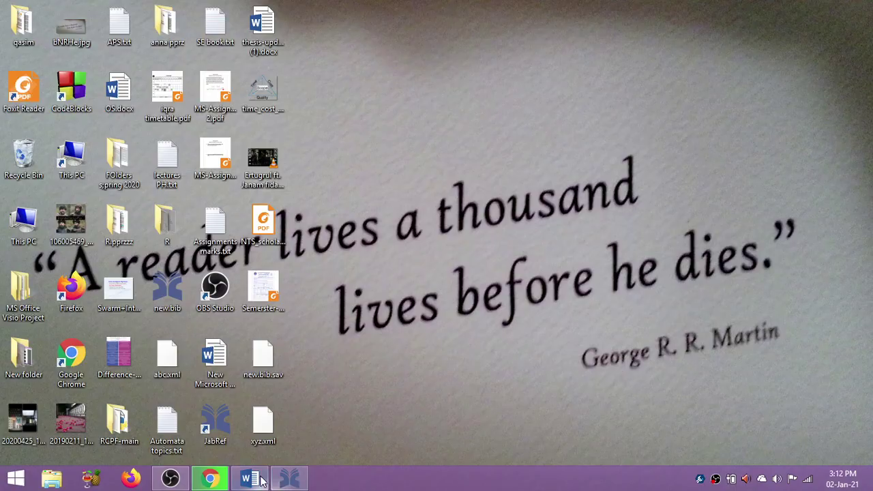
pyautogui.click(289, 479)
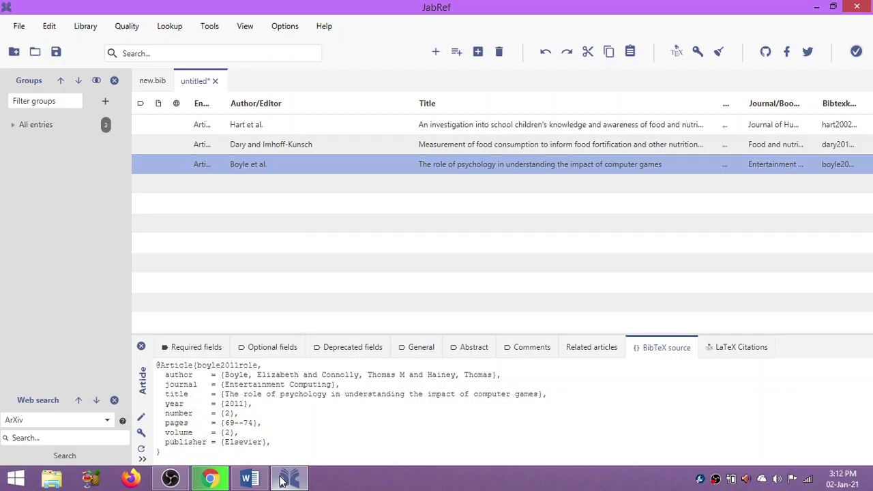
# Save the untitled JabRef library to the Desktop as a BIBTEX_DB file named qwerty.
pyautogui.click(283, 481)
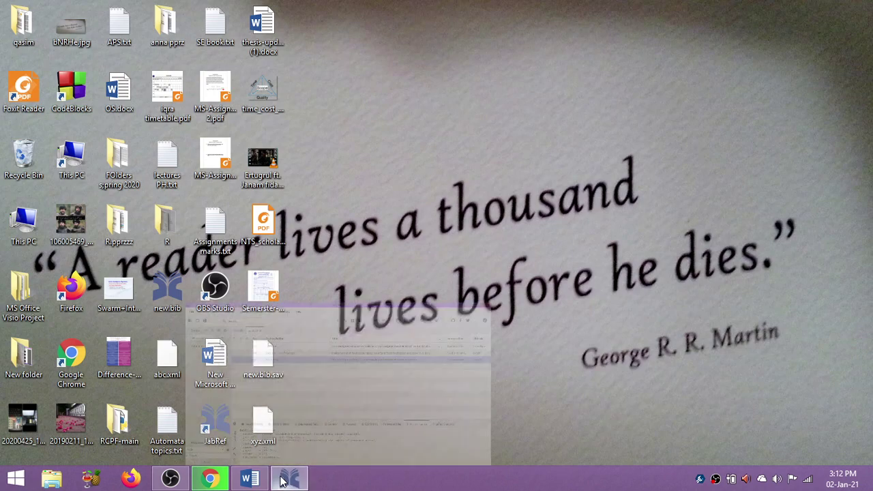
pyautogui.click(282, 481)
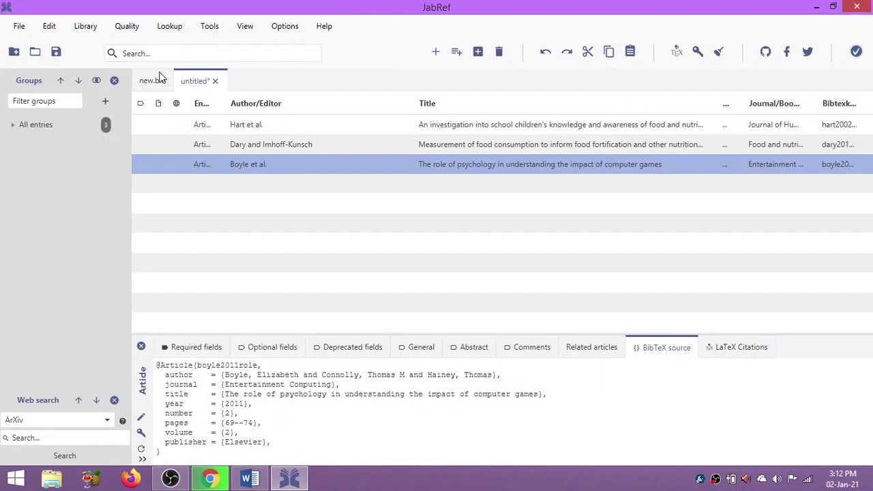
pyautogui.click(22, 27)
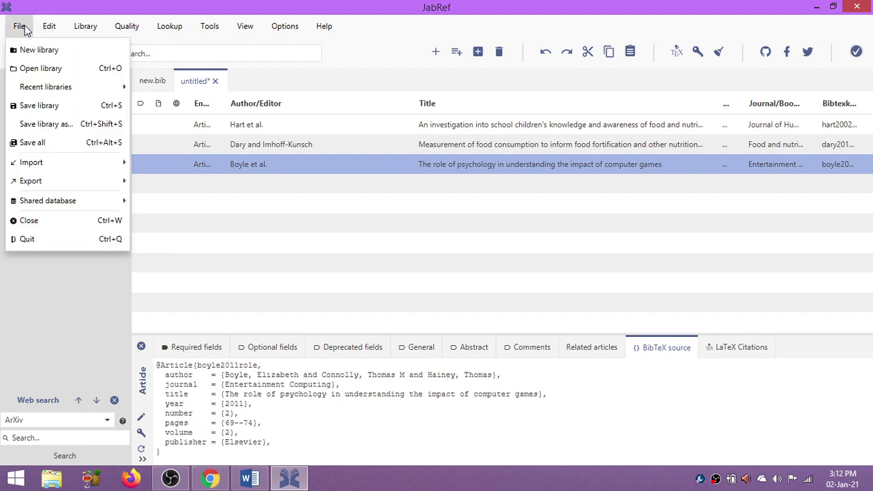
pyautogui.click(51, 109)
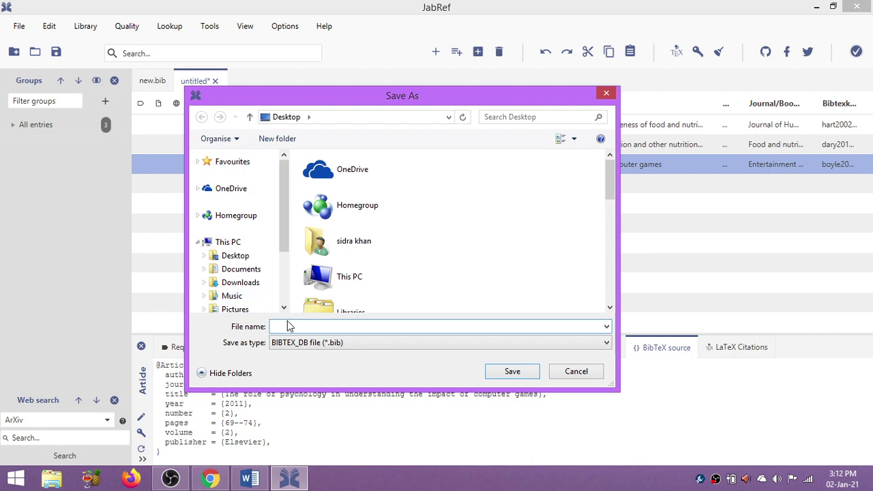
pyautogui.click(236, 256)
pyautogui.click(355, 324)
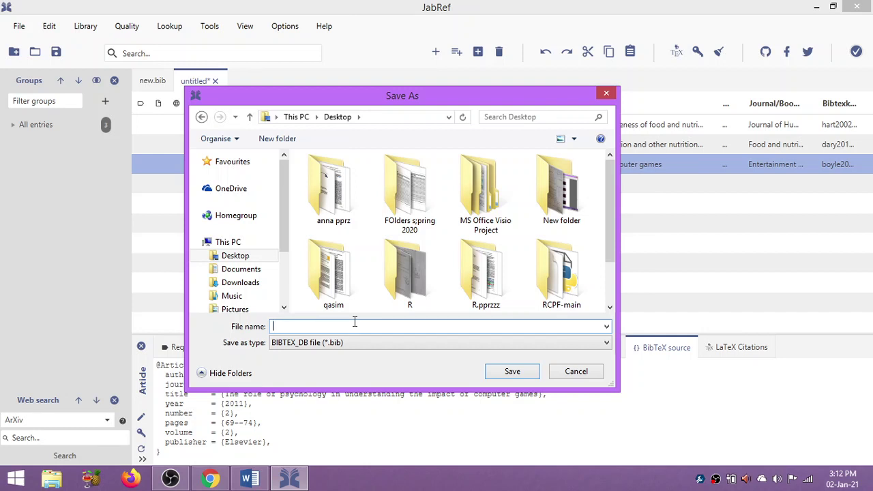
pyautogui.write('qet')
pyautogui.press('BackSpace')
pyautogui.press('BackSpace')
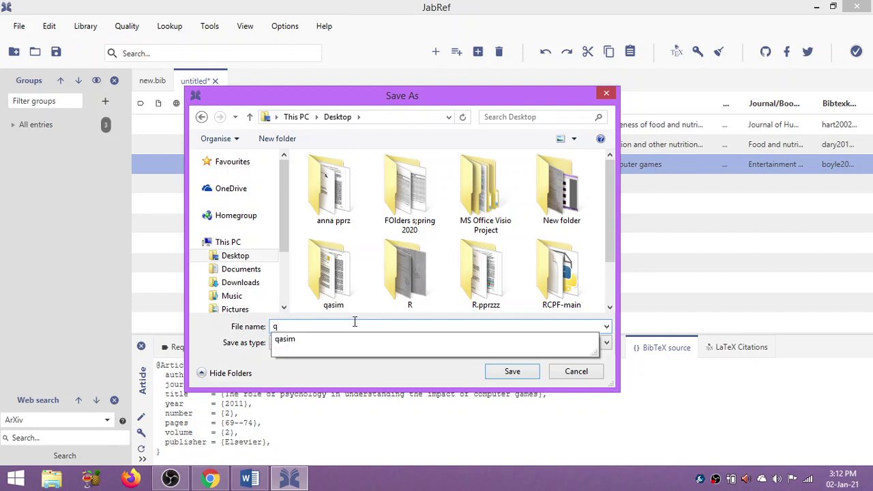
pyautogui.write('werty')
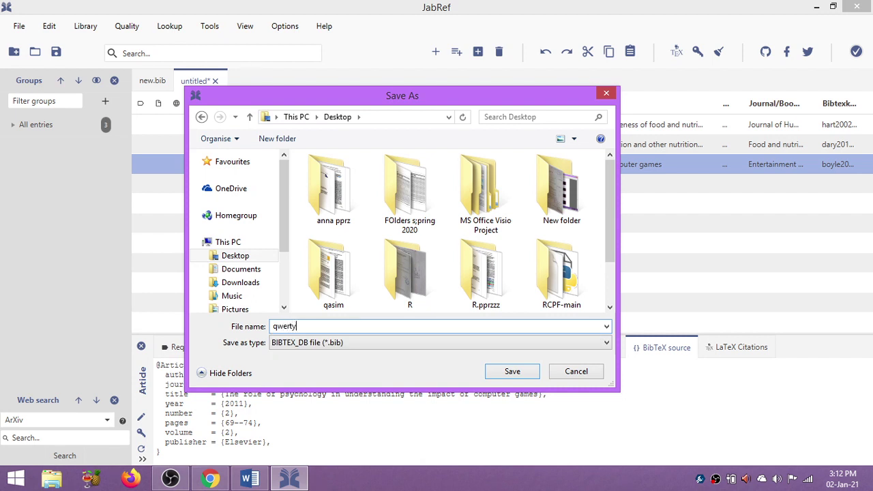
pyautogui.click(267, 255)
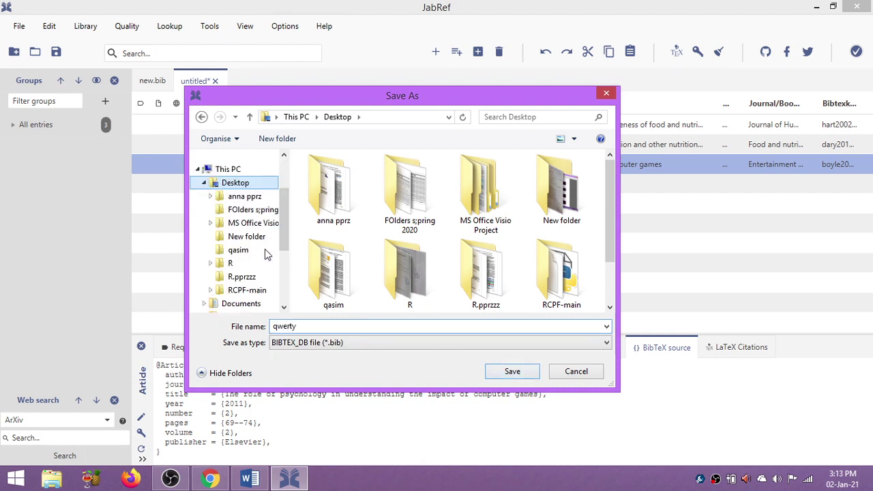
pyautogui.click(512, 370)
# Minimize JabRef and delete the earlier exported xyz.xml file from the desktop.
pyautogui.click(816, 6)
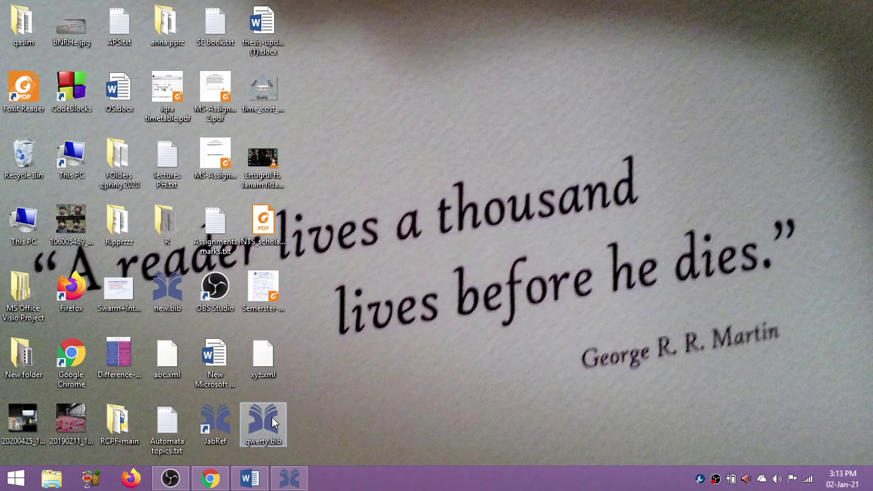
pyautogui.click(270, 372)
pyautogui.press('Delete')
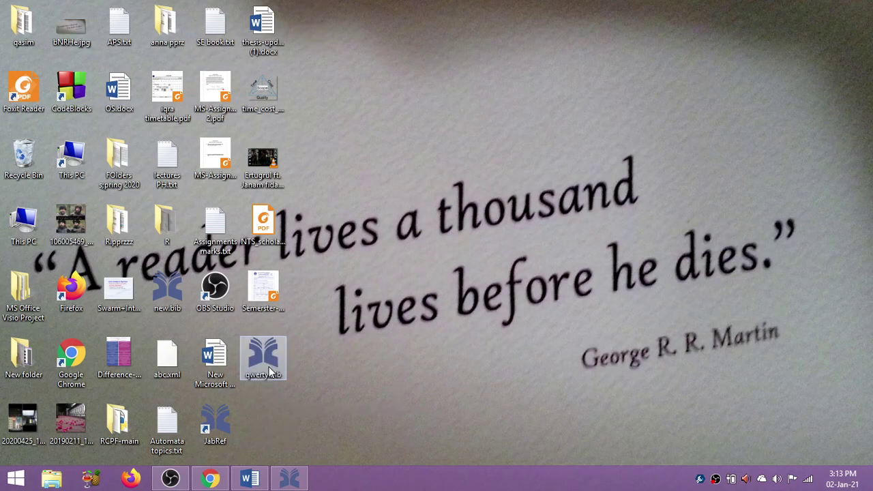
# Return to JabRef, export all entries to the Desktop as an MS Office 2007 (*.xml) file named xyz, and check for it on the desktop.
pyautogui.click(286, 480)
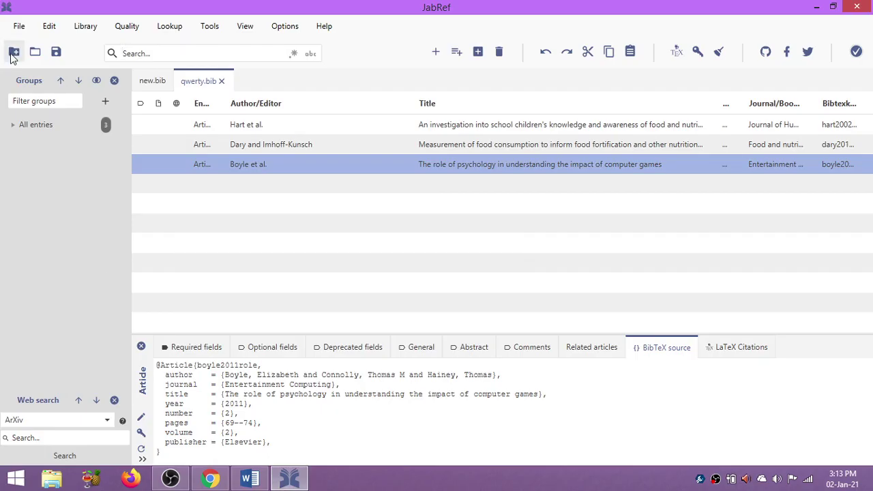
pyautogui.click(18, 27)
pyautogui.moveTo(39, 180)
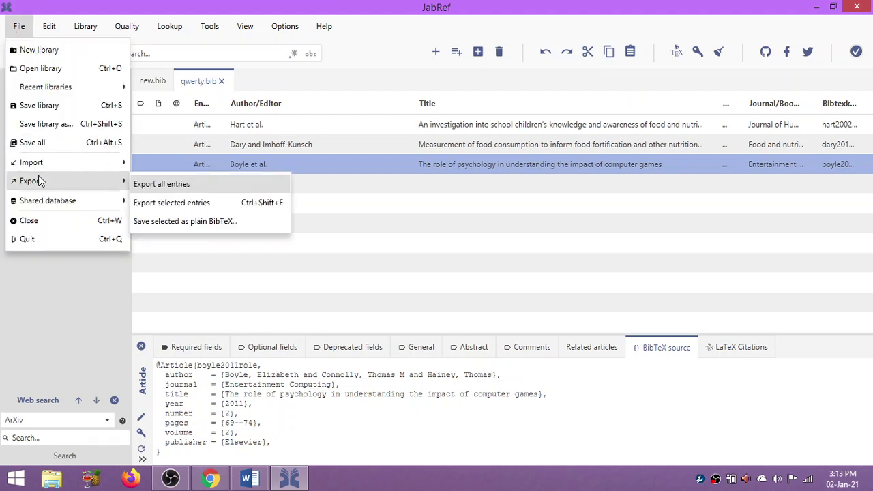
pyautogui.click(158, 188)
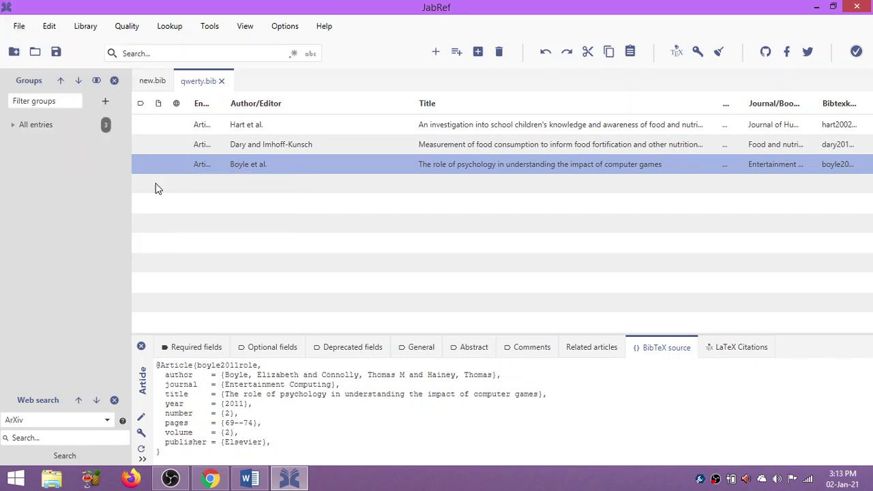
pyautogui.click(251, 255)
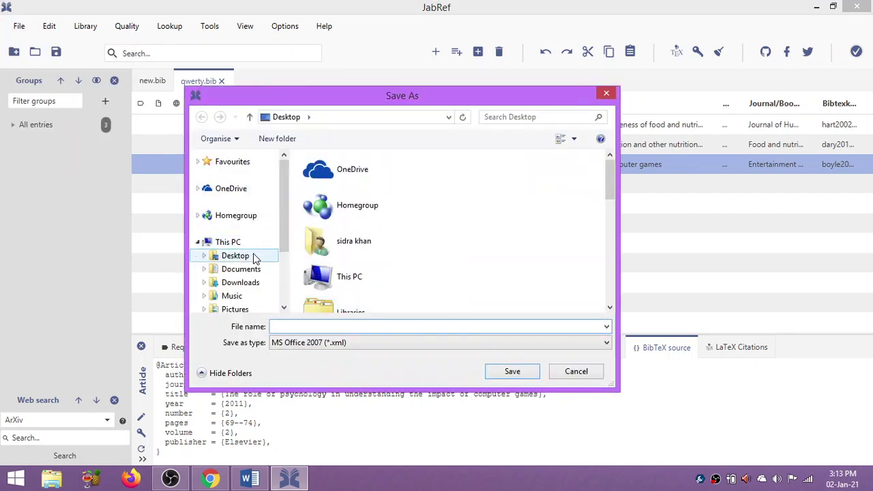
pyautogui.click(326, 328)
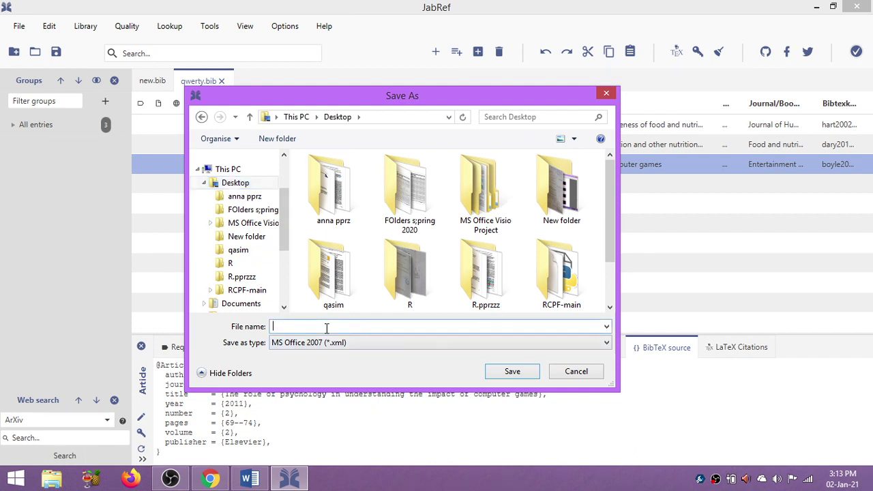
pyautogui.write('xyz')
pyautogui.click(514, 372)
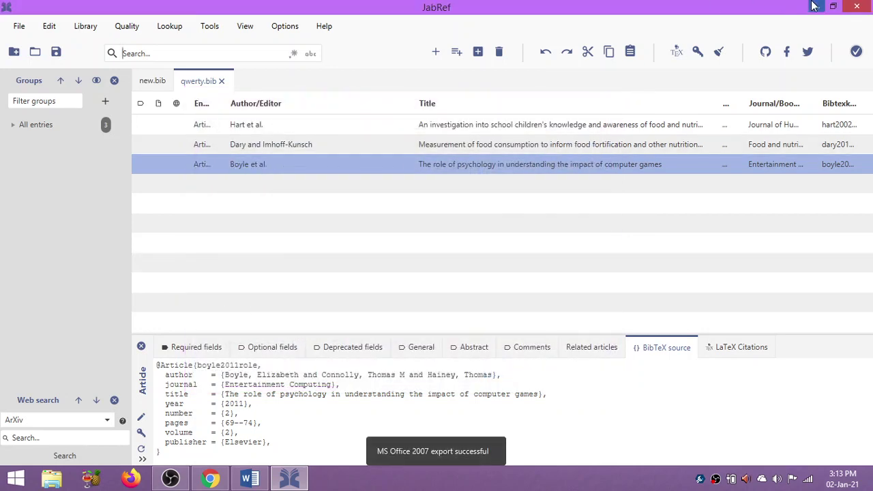
pyautogui.click(815, 7)
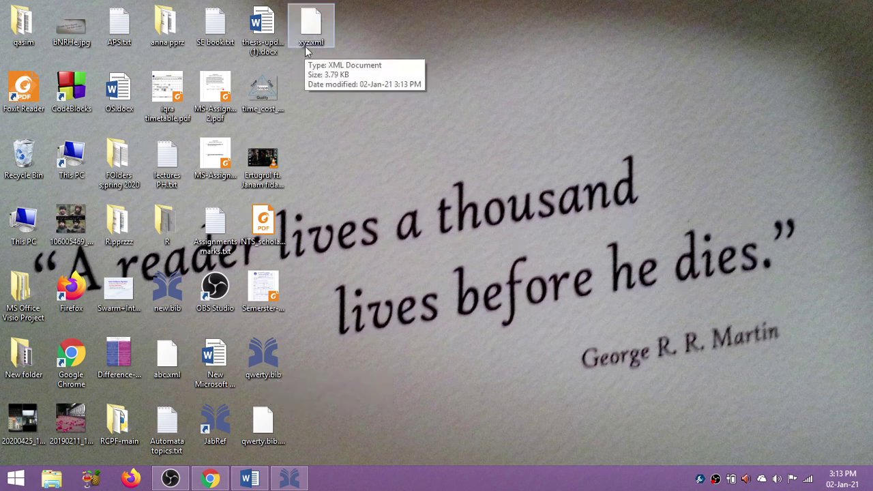
pyautogui.click(329, 32)
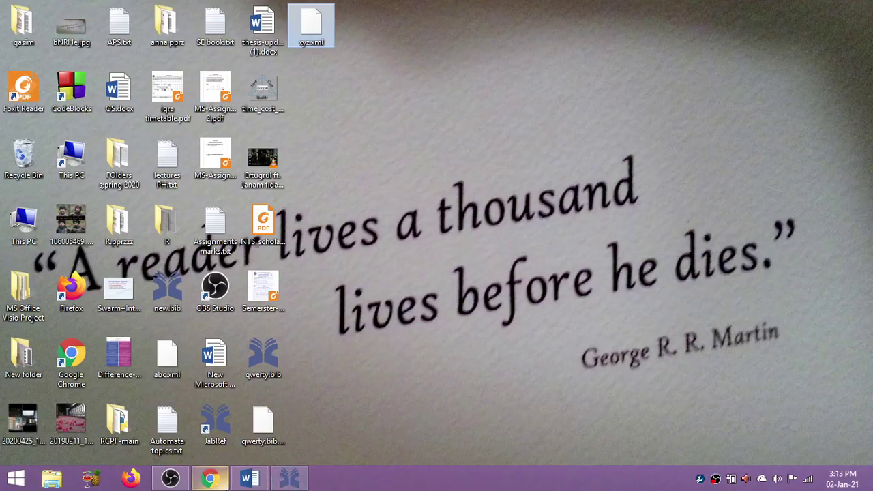
# Switch to the Word document and delete the highlighted "Jabref" heading above the first paragraph.
pyautogui.click(263, 480)
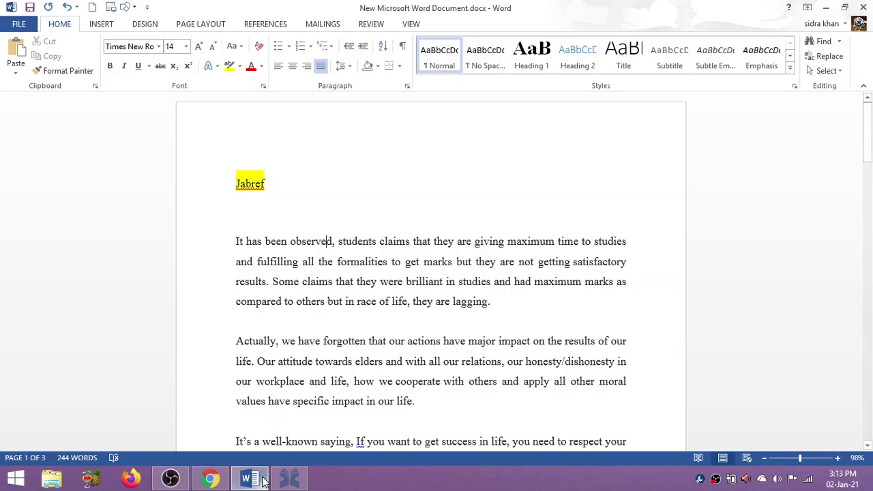
pyautogui.moveTo(282, 171); pyautogui.dragTo(237, 179)
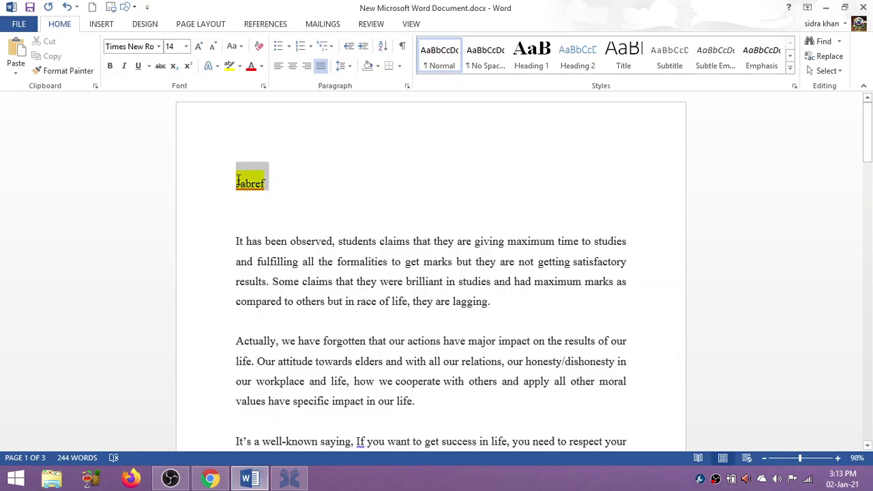
pyautogui.press('BackSpace')
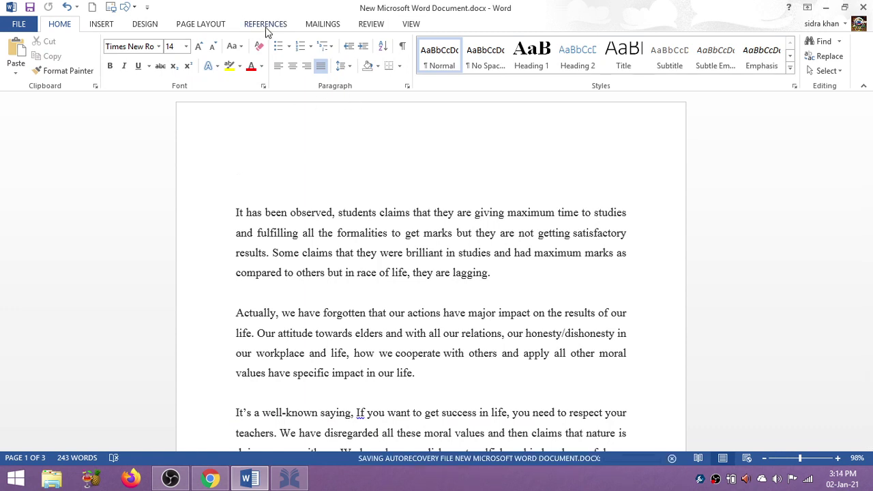
# Open Word's Source Manager and delete the existing source from the Master List.
pyautogui.click(267, 28)
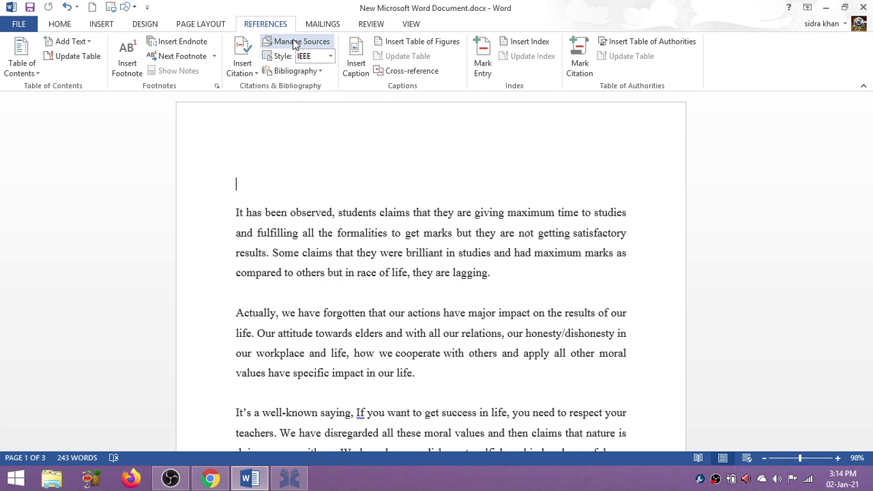
pyautogui.click(294, 42)
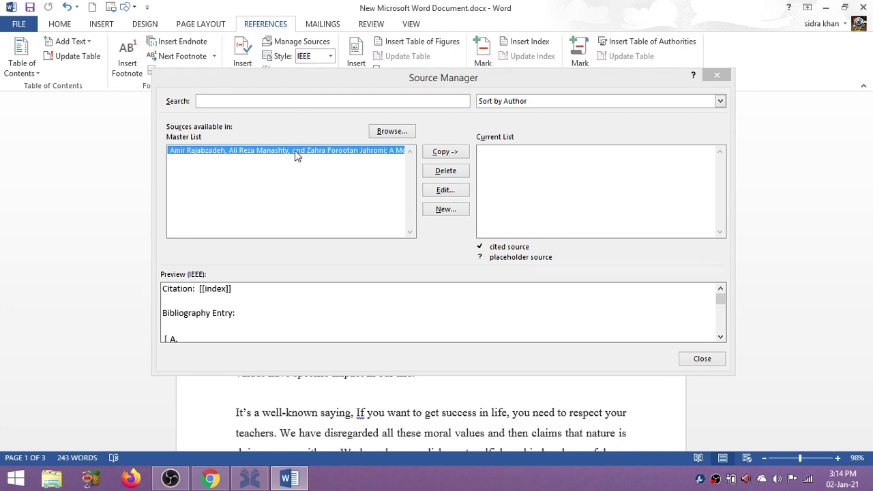
pyautogui.click(454, 173)
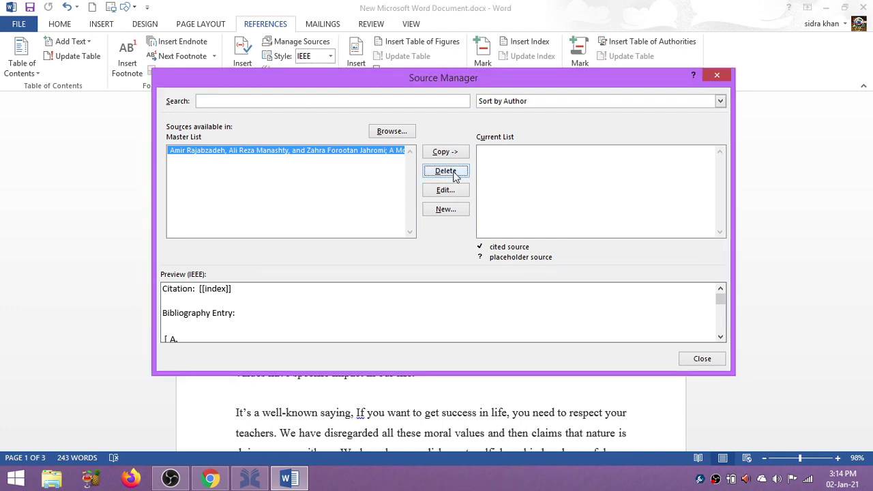
# Load the exported xyz.xml file from the Desktop as the source list in the Source Manager.
pyautogui.click(393, 133)
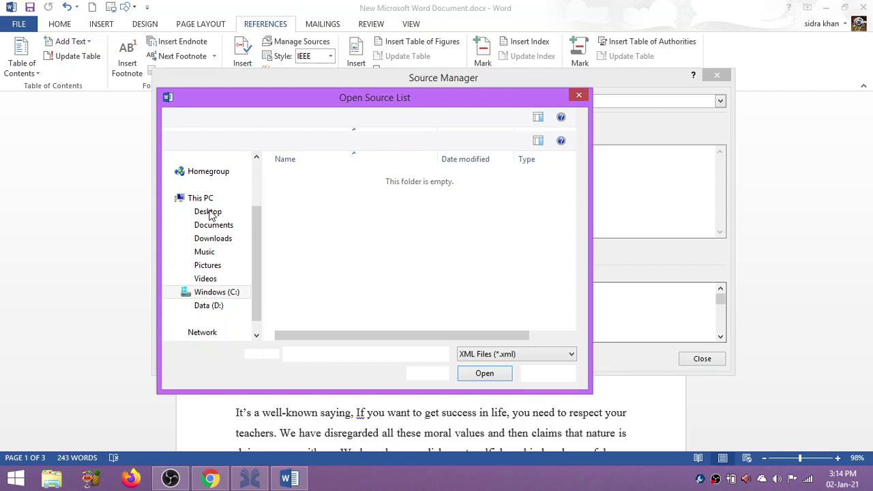
pyautogui.click(208, 212)
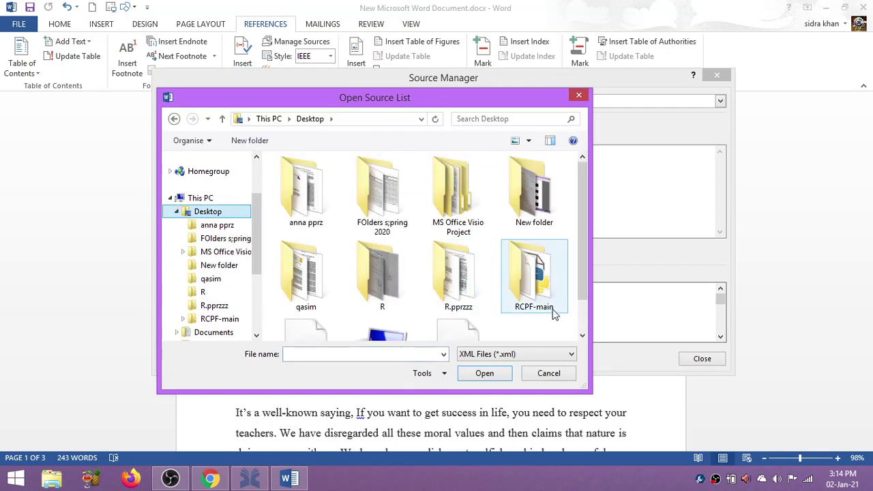
pyautogui.scroll(-1, 583, 319)
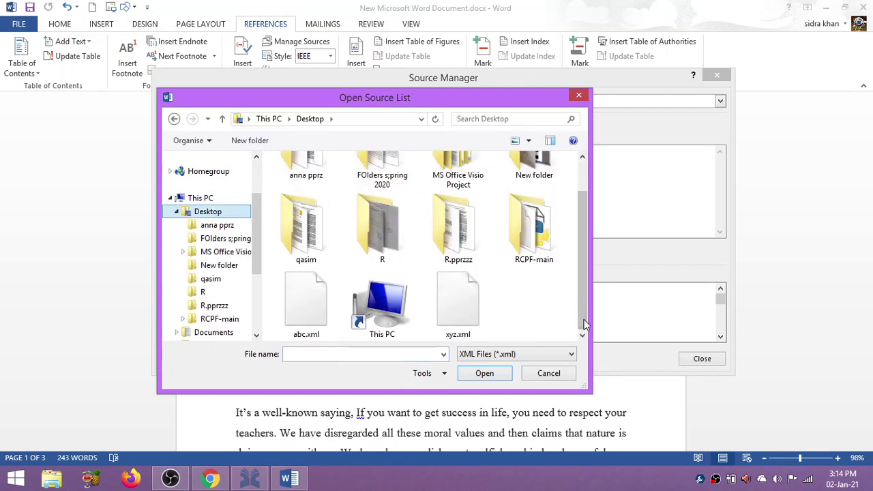
pyautogui.click(453, 322)
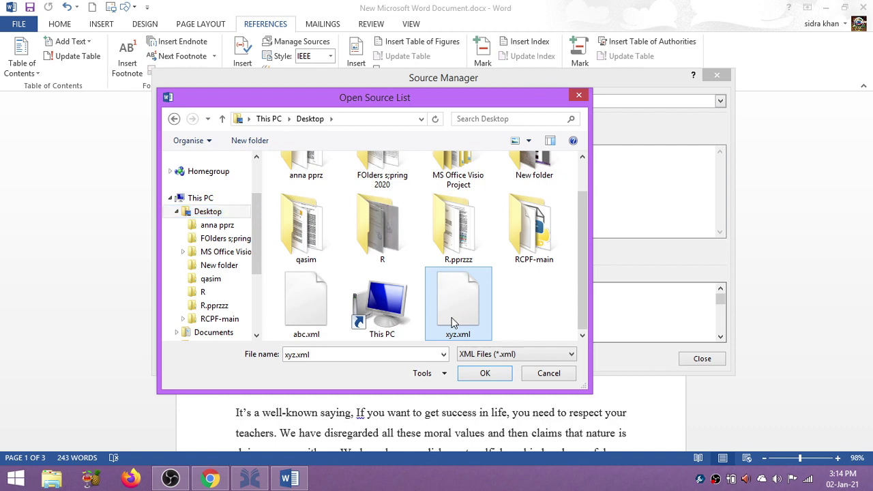
pyautogui.click(484, 374)
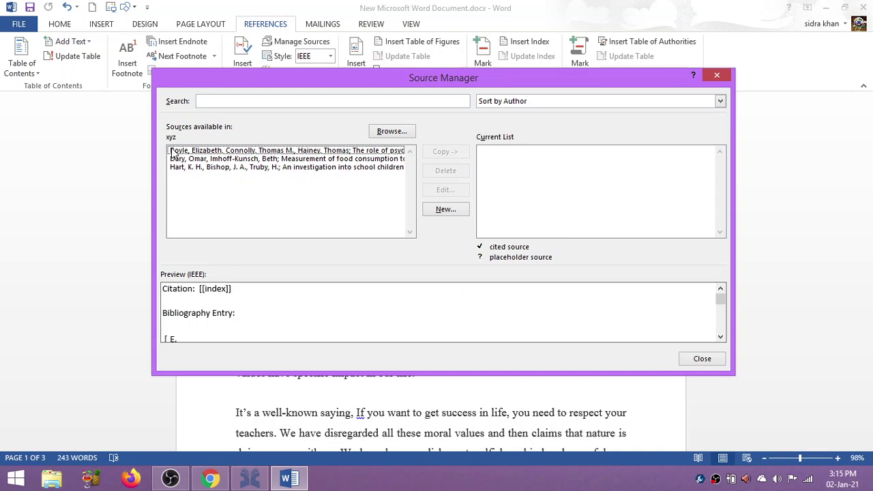
# Copy all three sources from the xyz list into the document's Current List.
pyautogui.moveTo(172, 148); pyautogui.dragTo(240, 182)
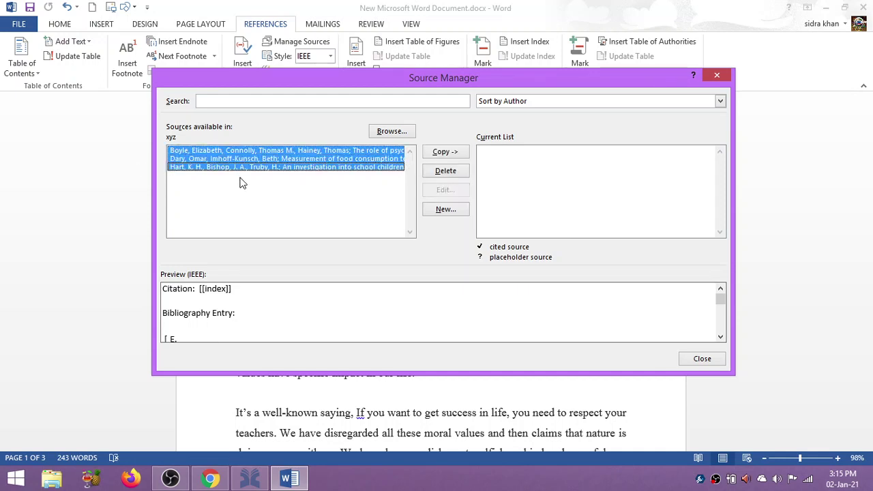
pyautogui.click(456, 156)
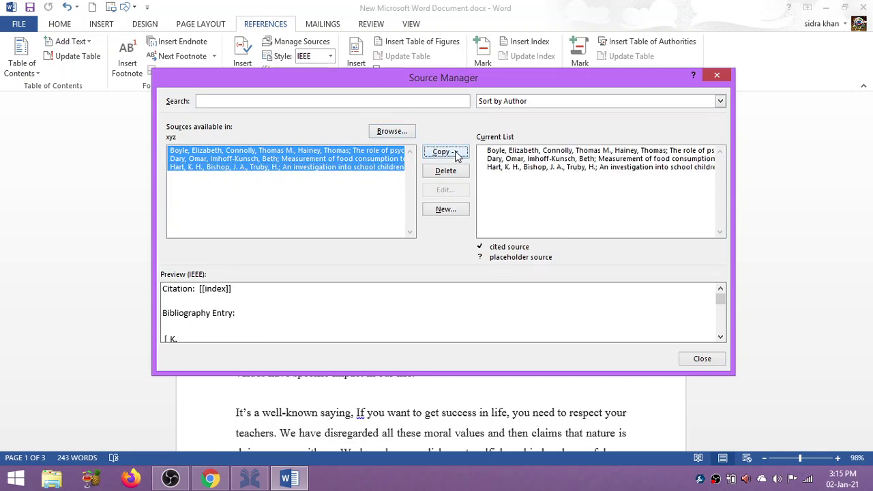
pyautogui.click(546, 198)
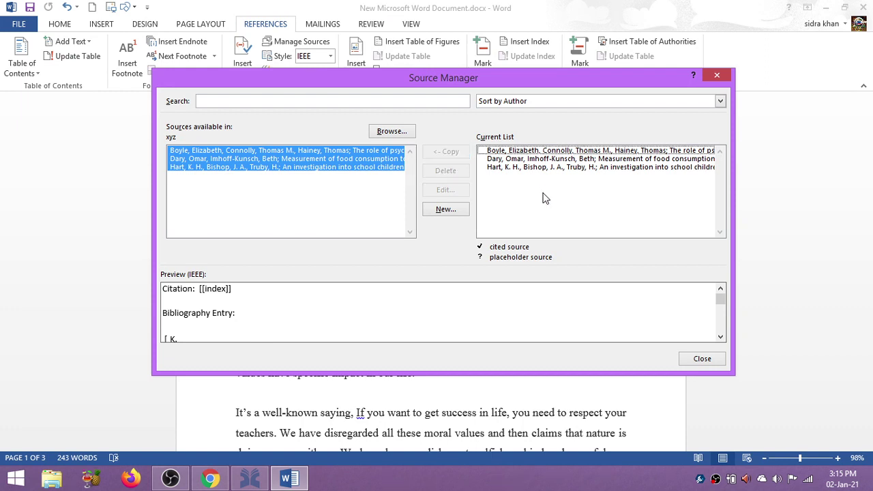
pyautogui.click(302, 199)
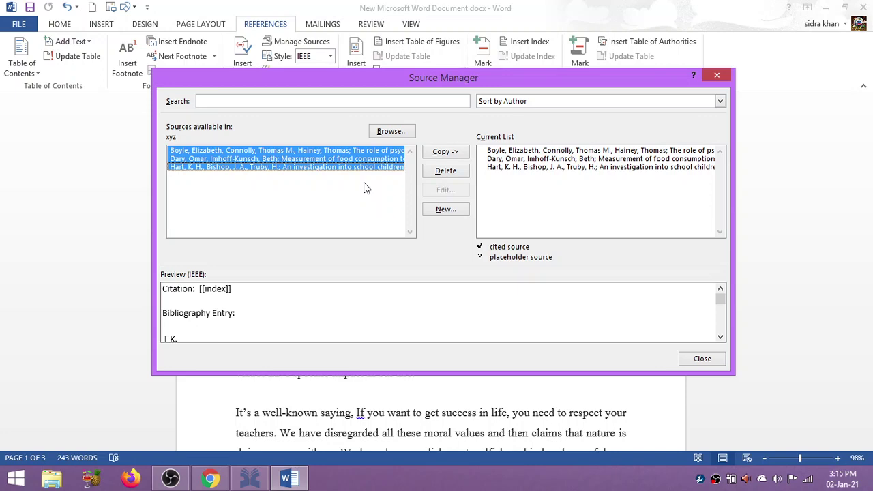
# Return to the Word document and close the Source Manager.
pyautogui.click(252, 481)
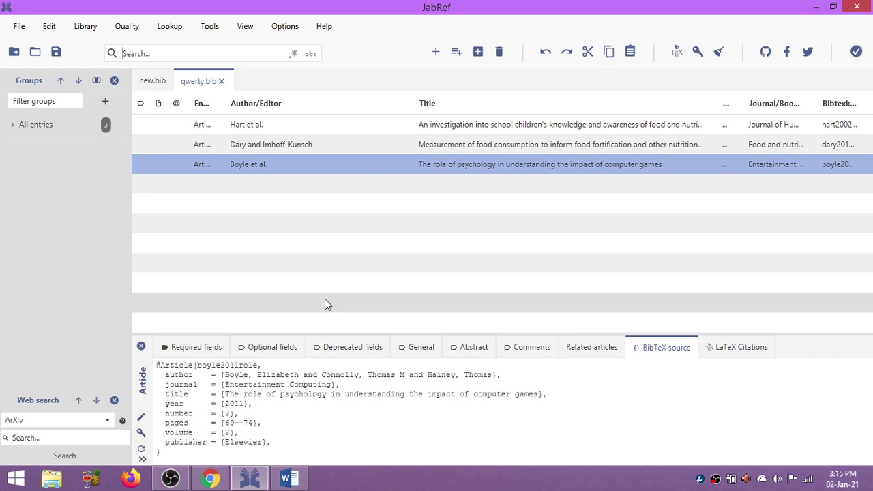
pyautogui.click(224, 481)
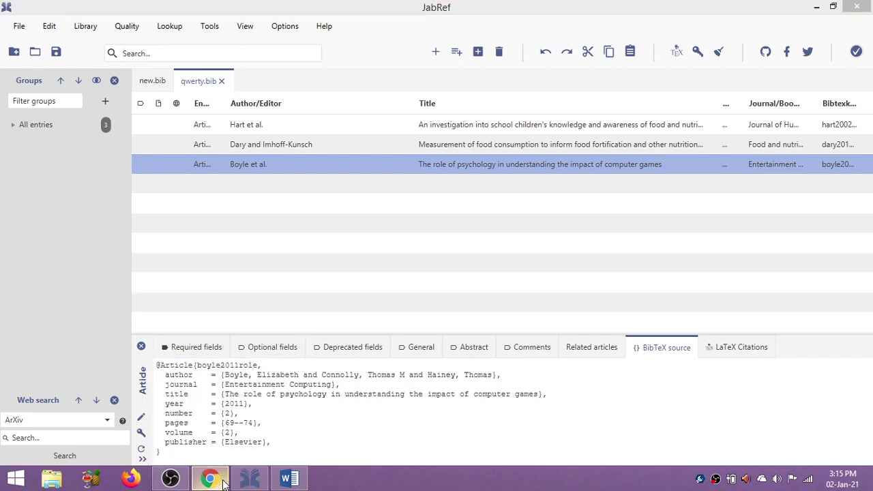
pyautogui.click(286, 479)
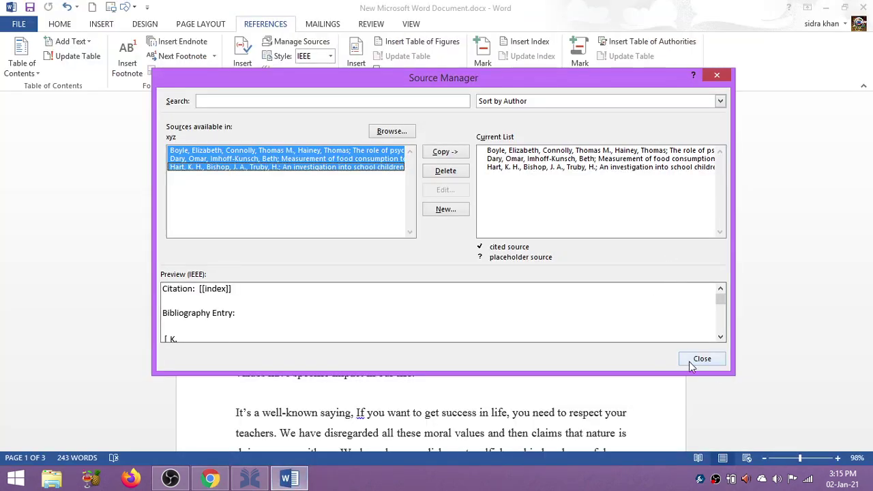
pyautogui.click(702, 360)
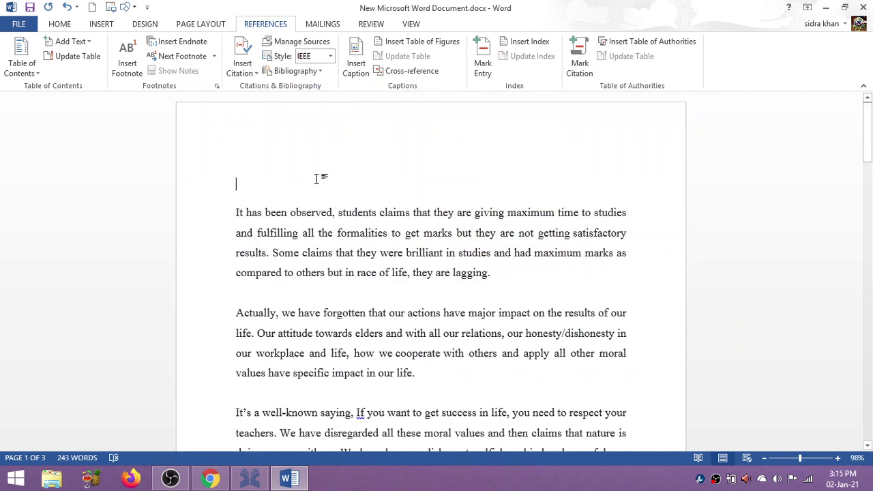
pyautogui.moveTo(867, 133); pyautogui.dragTo(867, 109)
pyautogui.click(514, 274)
pyautogui.click(247, 67)
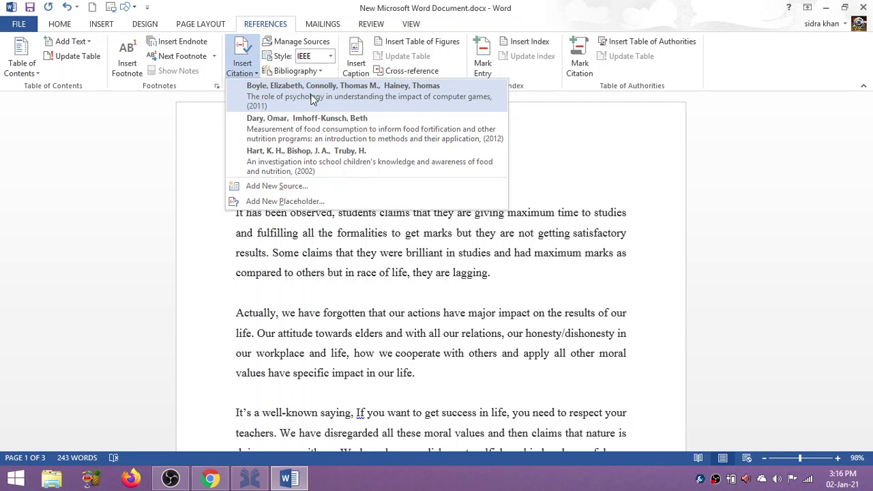
pyautogui.click(305, 41)
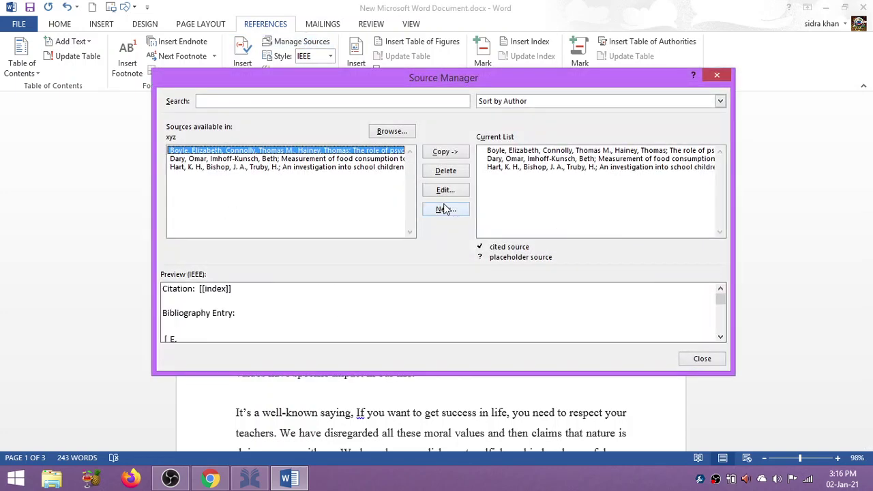
pyautogui.click(444, 208)
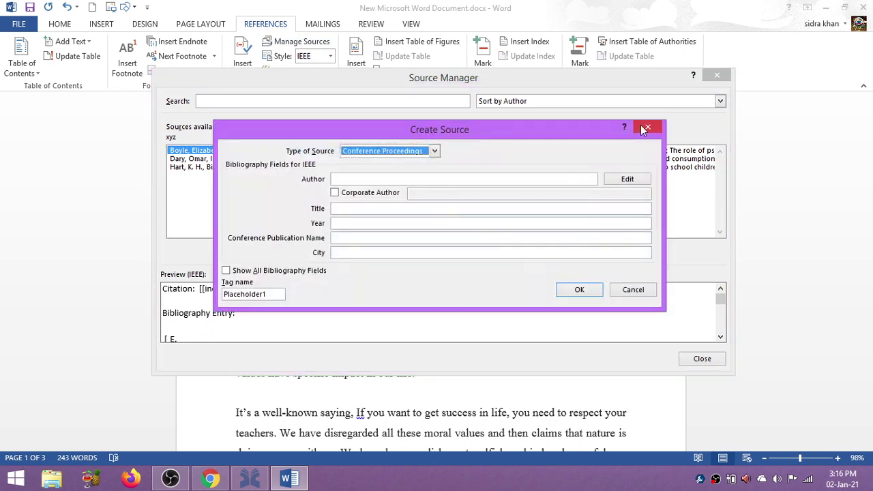
pyautogui.click(644, 129)
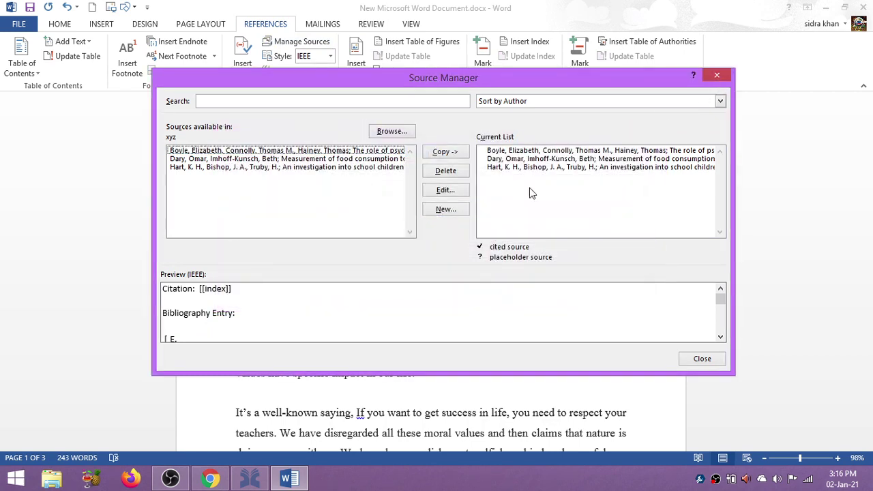
pyautogui.press('Escape')
pyautogui.click(210, 477)
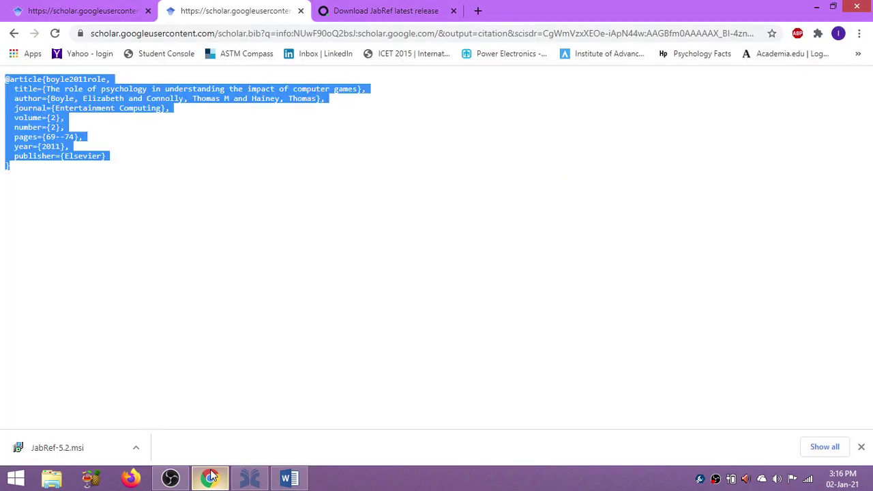
pyautogui.click(249, 478)
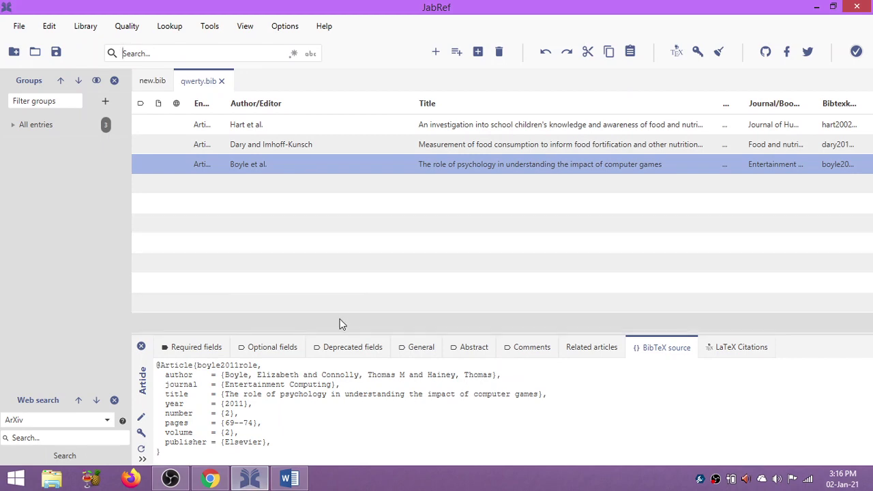
pyautogui.moveTo(290, 481)
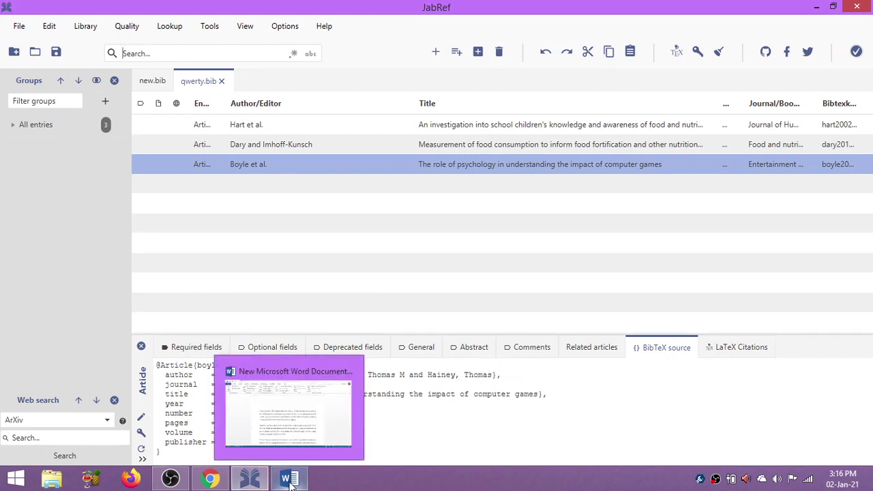
pyautogui.click(288, 409)
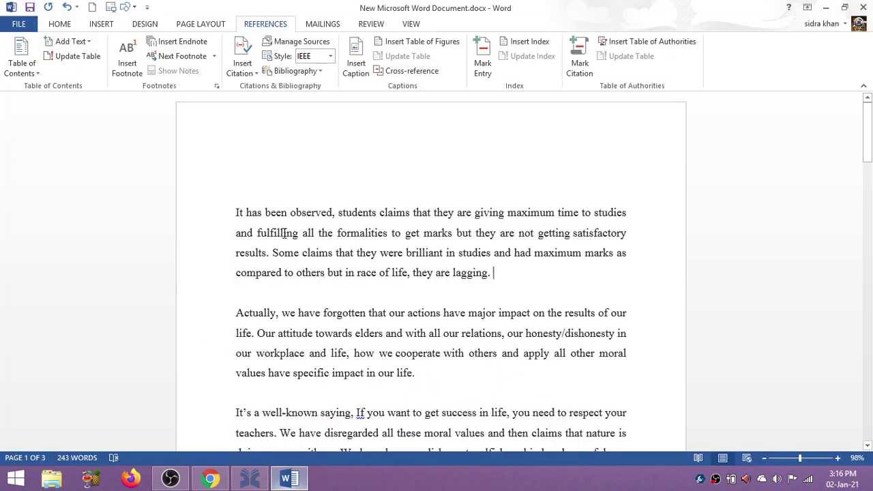
# Insert a citation of "The role of psychology in understanding the impact of computer games" at the end of the first paragraph.
pyautogui.click(270, 198)
pyautogui.click(499, 272)
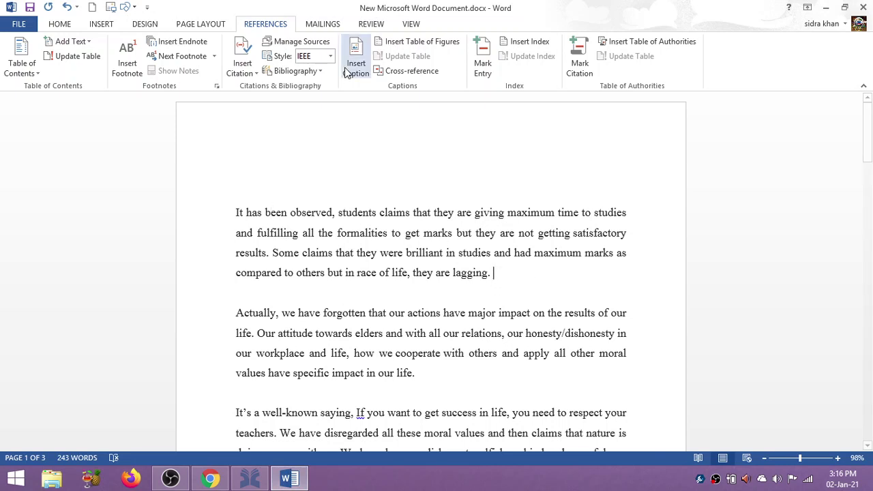
pyautogui.click(250, 73)
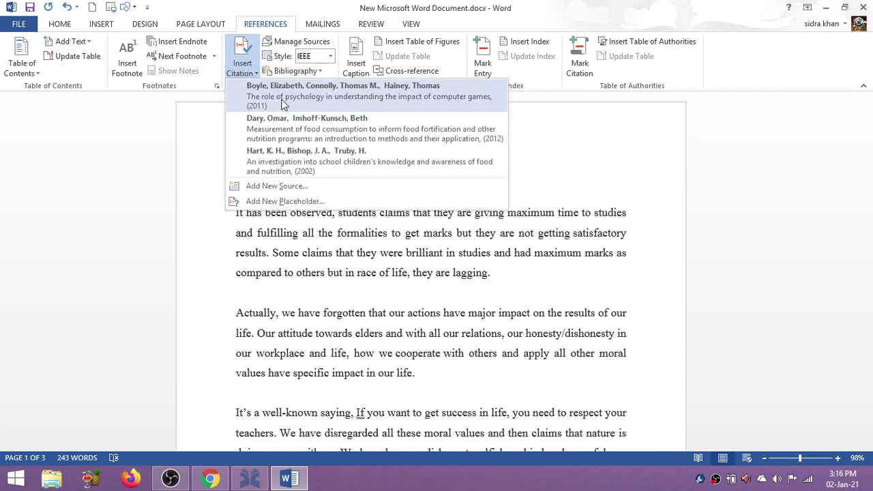
pyautogui.click(284, 102)
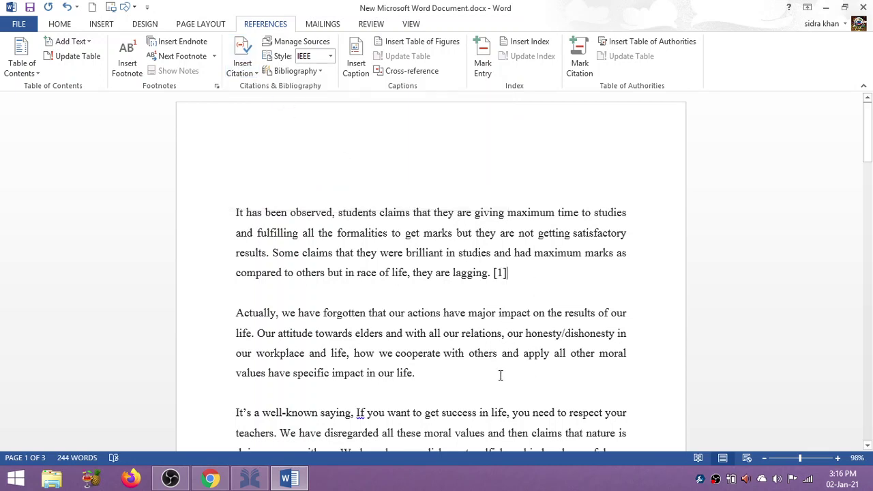
# Insert a citation of the 2012 source "Measurement of food consumption to inform food fortification" at the end of the second paragraph.
pyautogui.click(252, 77)
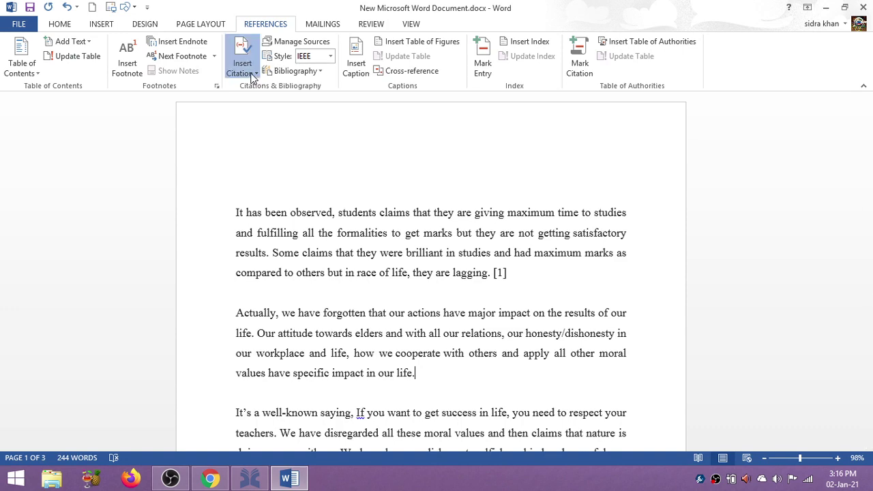
pyautogui.press('Escape')
pyautogui.click(242, 65)
pyautogui.click(286, 127)
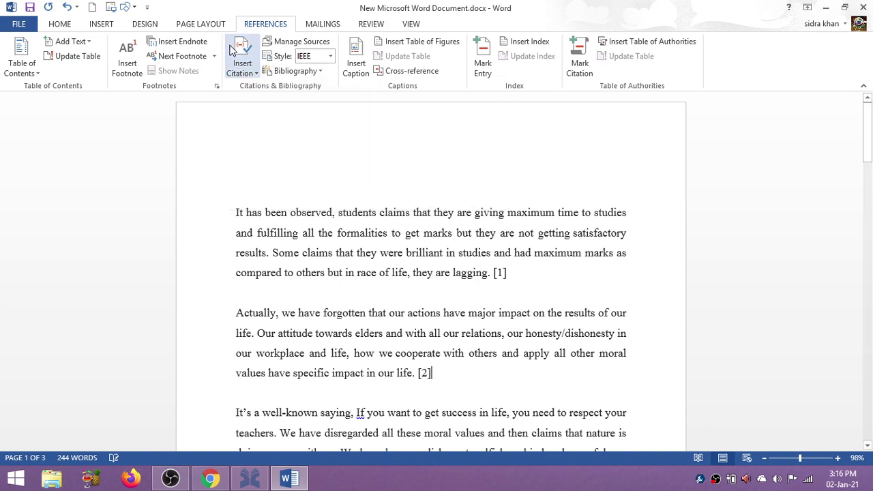
# Cite "An investigation into school children's knowledge and awareness of food and nutrition" after the word "teachers." in the third paragraph.
pyautogui.moveTo(867, 156); pyautogui.dragTo(868, 176)
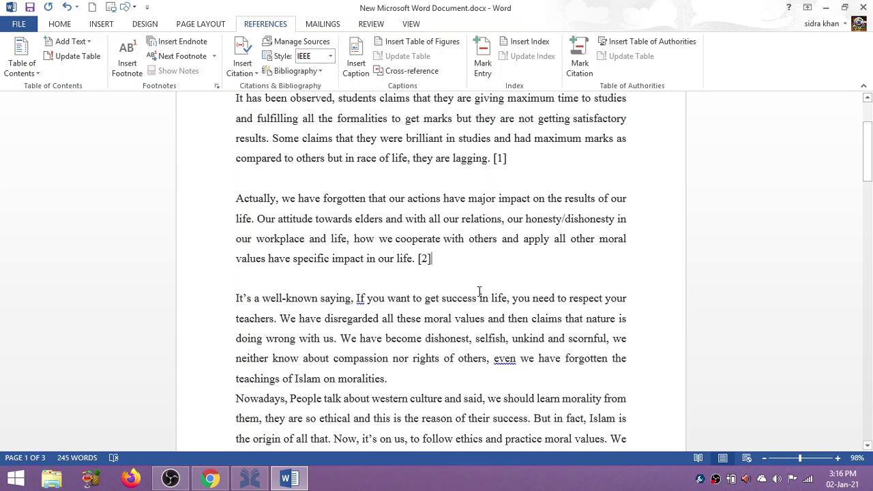
pyautogui.click(279, 319)
pyautogui.click(245, 67)
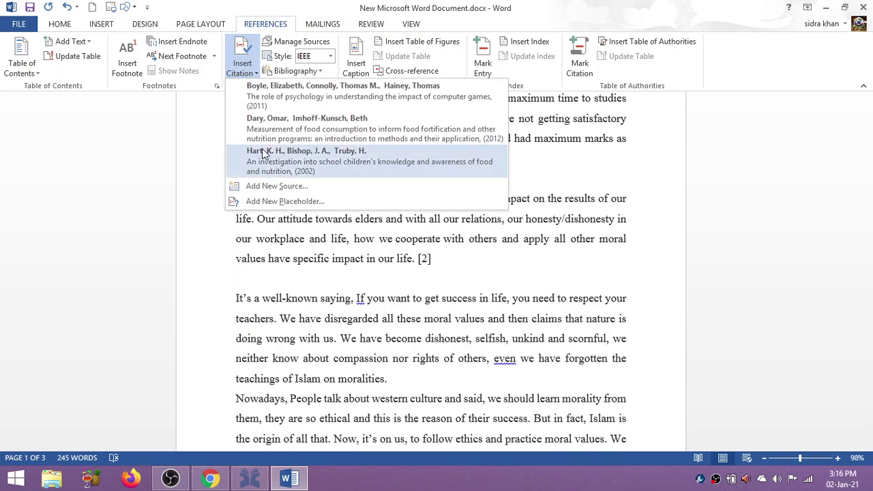
pyautogui.press('Escape')
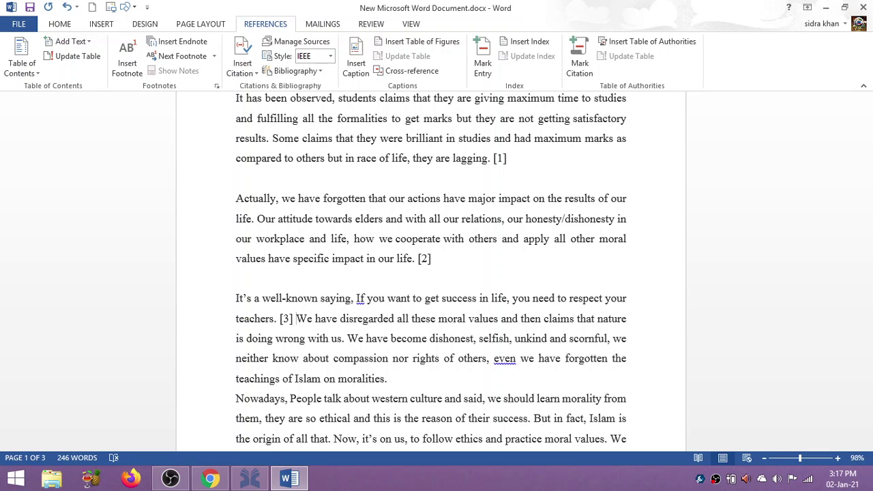
# Add blank lines after the final paragraph and insert the built-in References bibliography there.
pyautogui.click(871, 331)
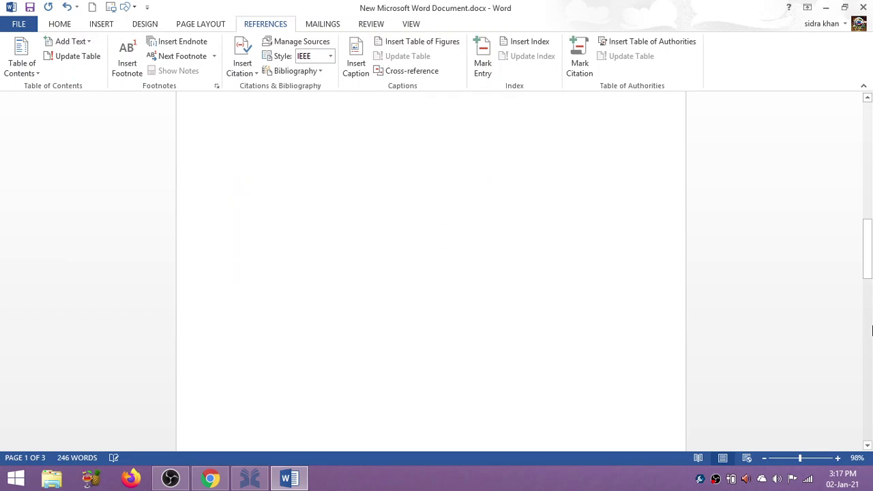
pyautogui.moveTo(870, 264); pyautogui.dragTo(871, 214)
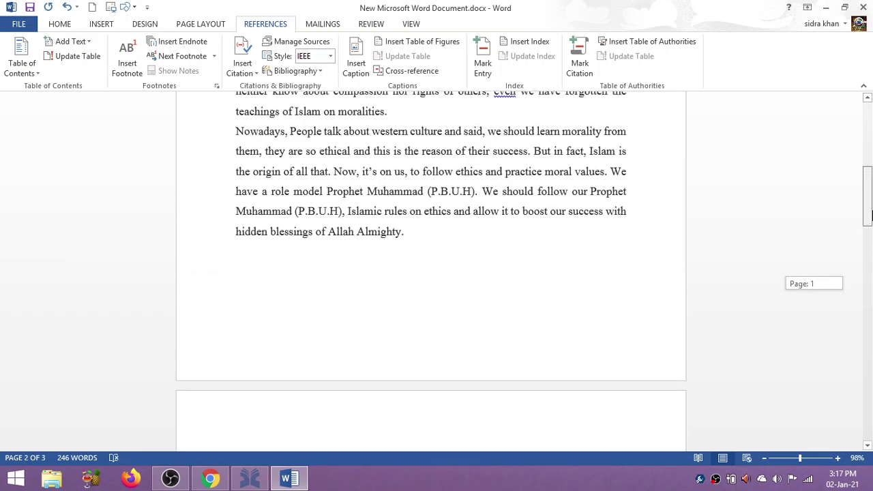
pyautogui.click(521, 241)
pyautogui.press('Return')
pyautogui.press('Return')
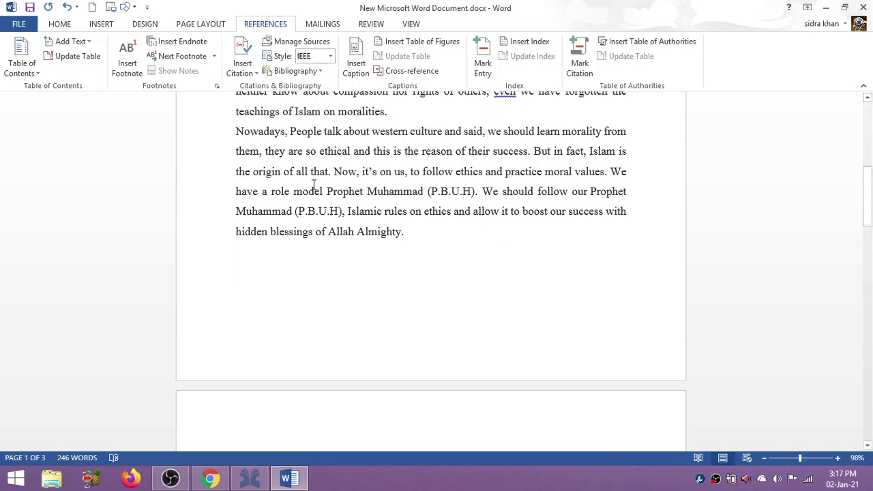
pyautogui.click(300, 71)
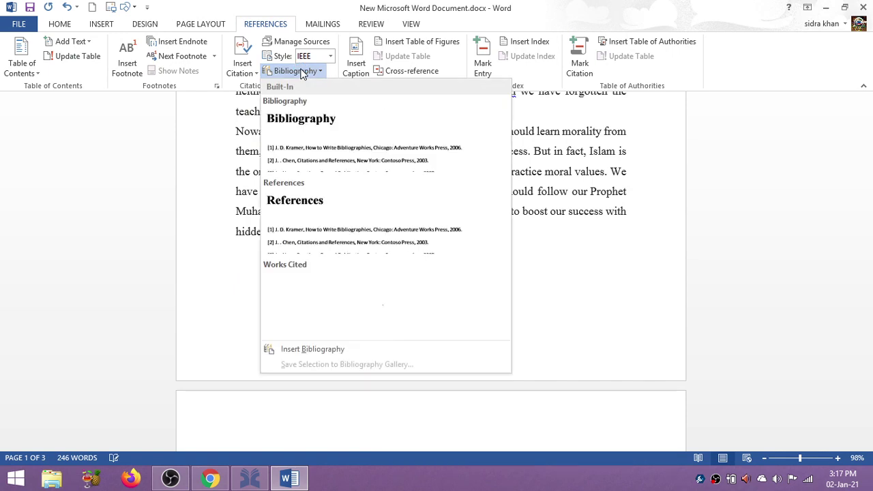
pyautogui.press('Escape')
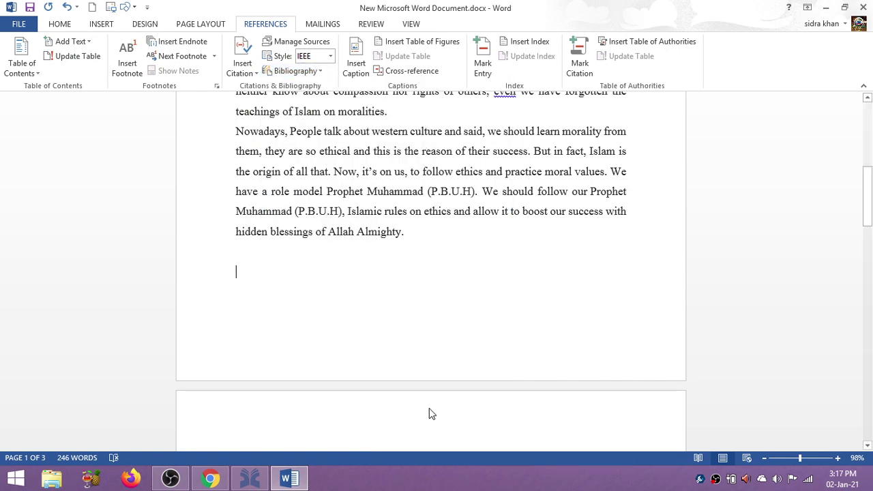
pyautogui.moveTo(868, 237); pyautogui.dragTo(869, 205)
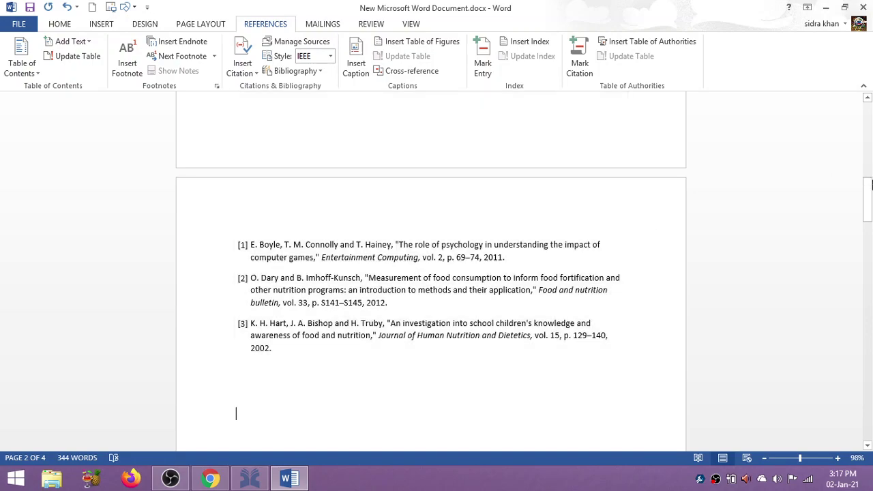
# Insert another citation of "The role of psychology in understanding the impact of computer games" after "teachings of Islam on moralities.".
pyautogui.moveTo(871, 184); pyautogui.dragTo(870, 144)
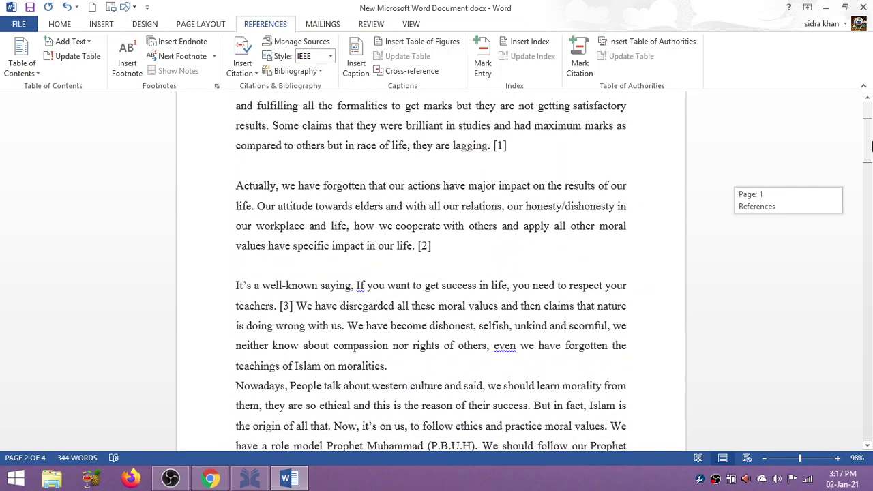
pyautogui.moveTo(870, 144); pyautogui.dragTo(870, 143)
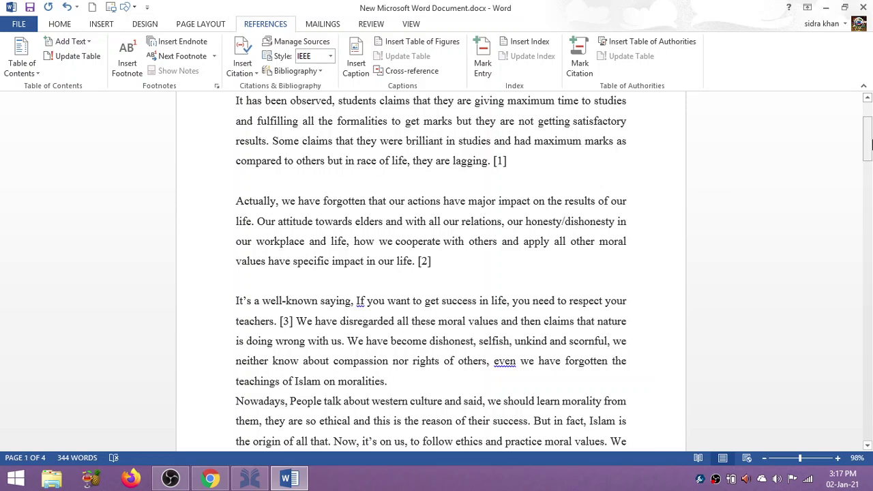
pyautogui.doubleClick(513, 161)
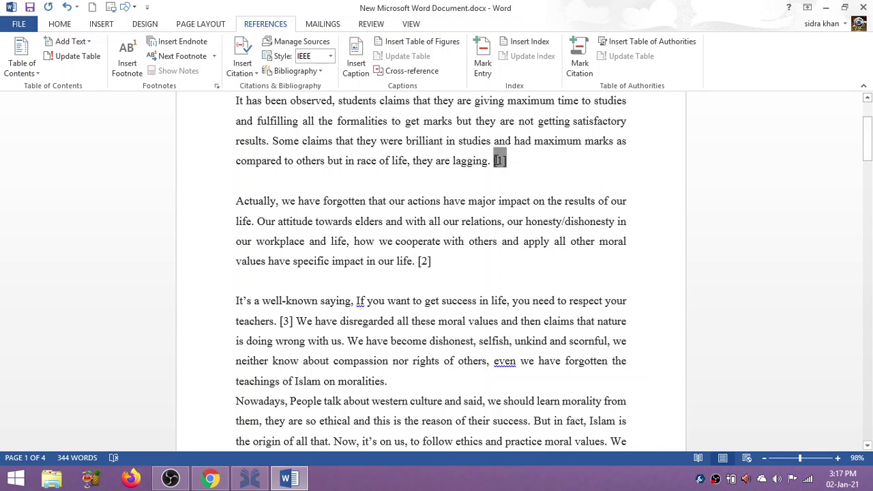
pyautogui.click(509, 175)
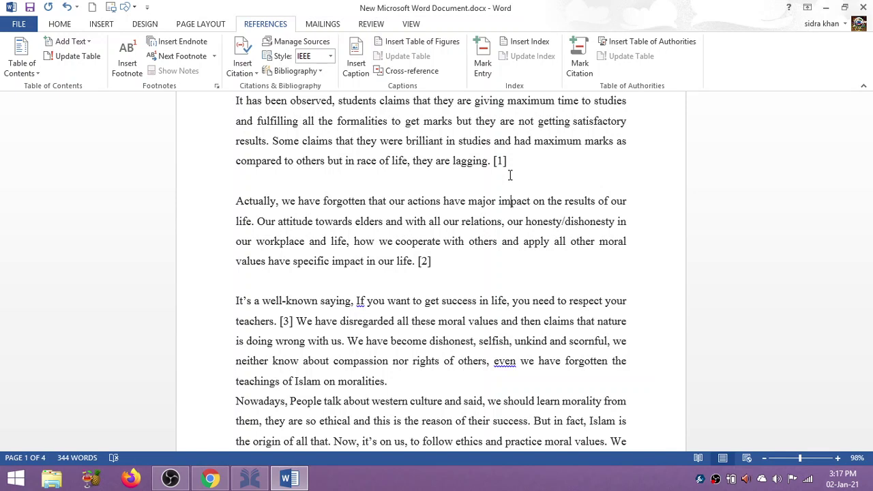
pyautogui.click(402, 378)
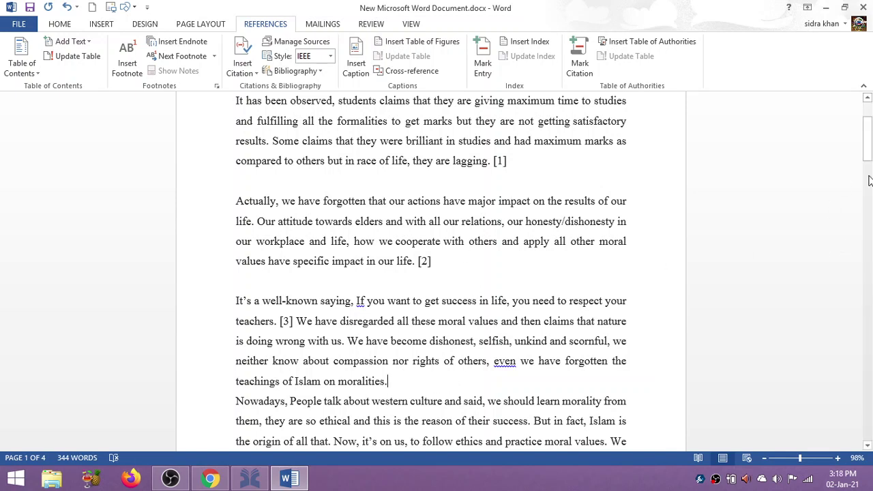
pyautogui.moveTo(868, 146); pyautogui.dragTo(869, 158)
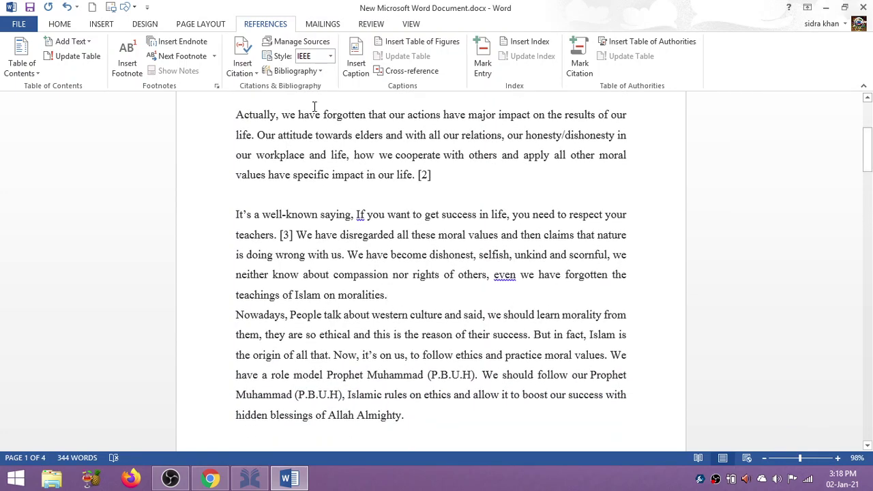
pyautogui.click(250, 74)
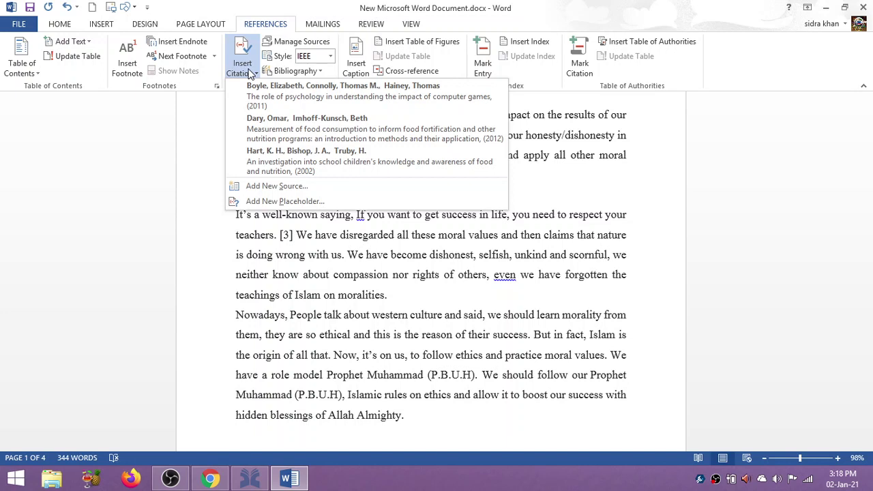
pyautogui.click(284, 99)
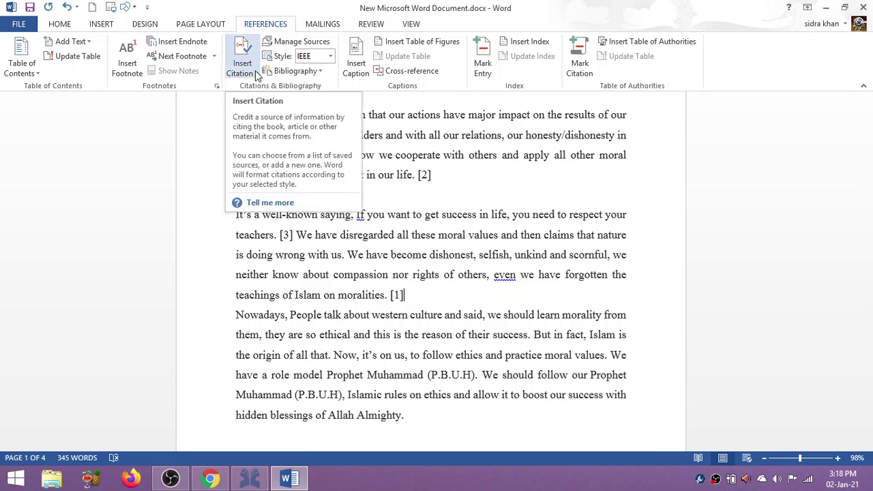
pyautogui.click(396, 294)
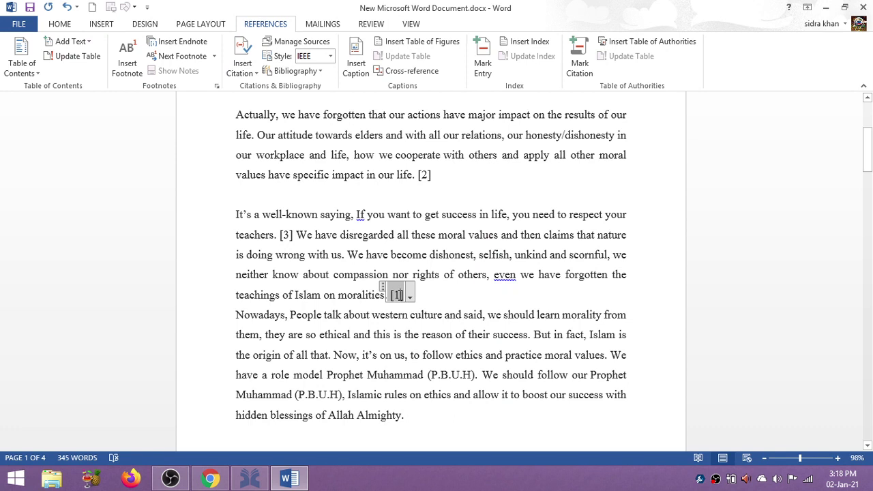
# Add the 2012 source "Measurement of food consumption to inform food fortification" to the existing citation after "teachings of Islam on moralities.".
pyautogui.click(243, 68)
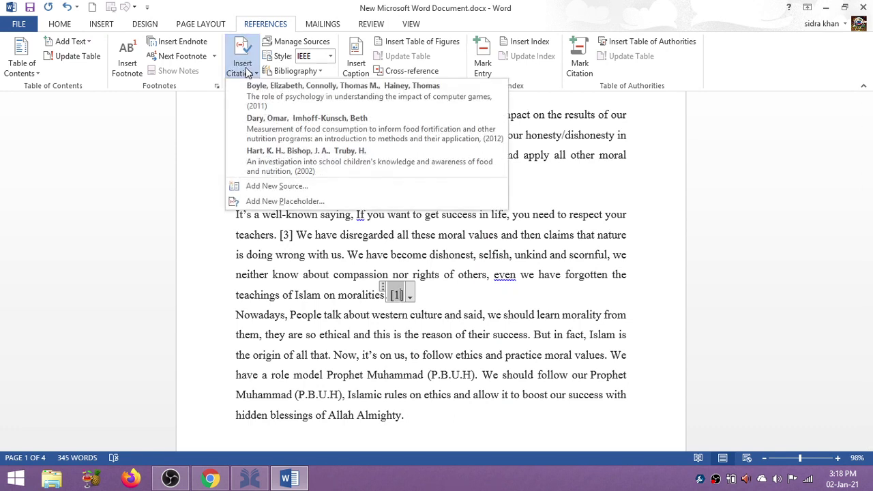
pyautogui.click(278, 145)
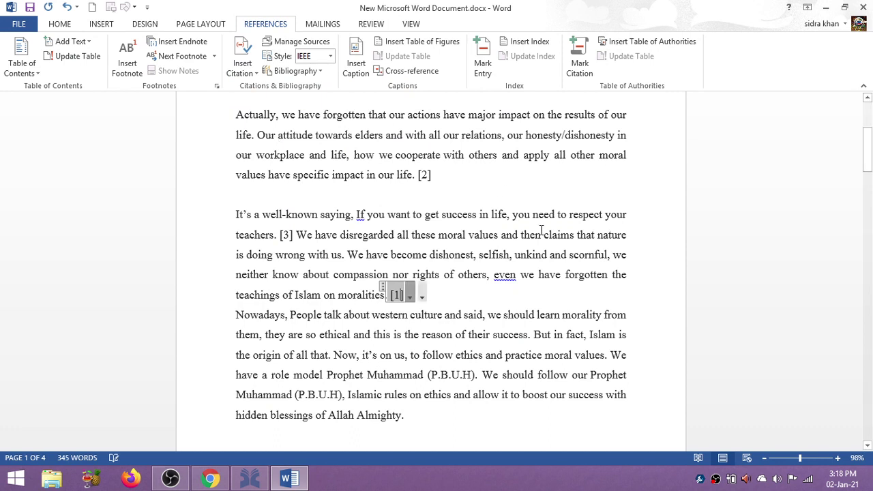
pyautogui.click(437, 360)
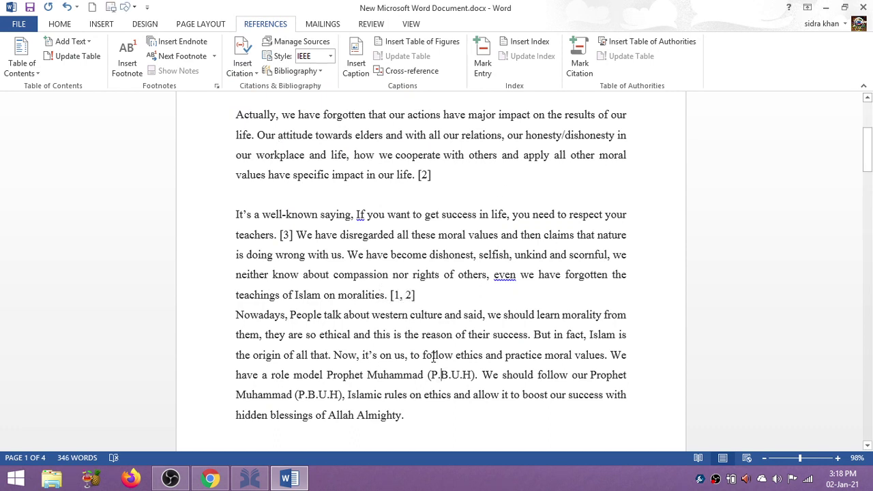
# Examine the citation options and editable sources of the combined citation after "moralities." and close them without changes.
pyautogui.click(393, 291)
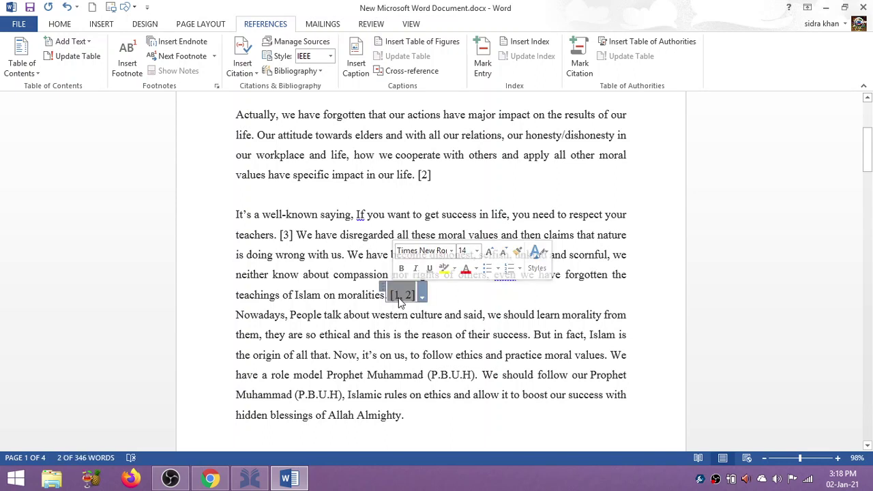
pyautogui.click(422, 296)
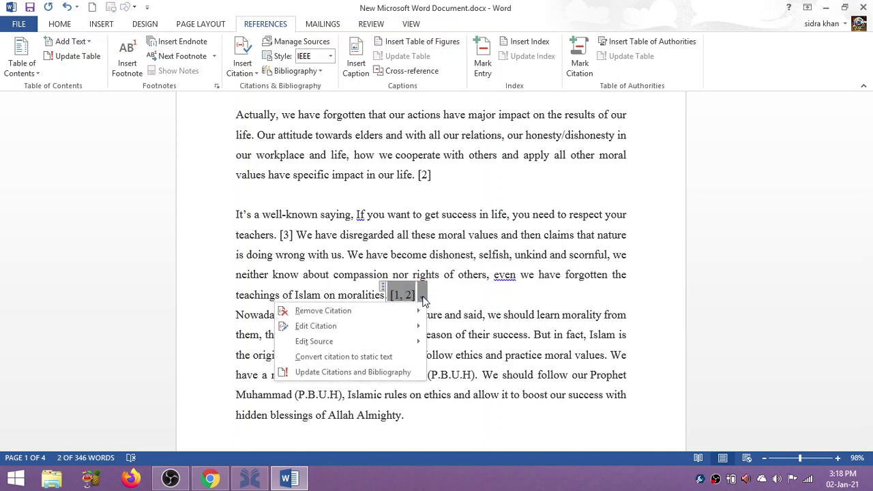
pyautogui.moveTo(378, 323)
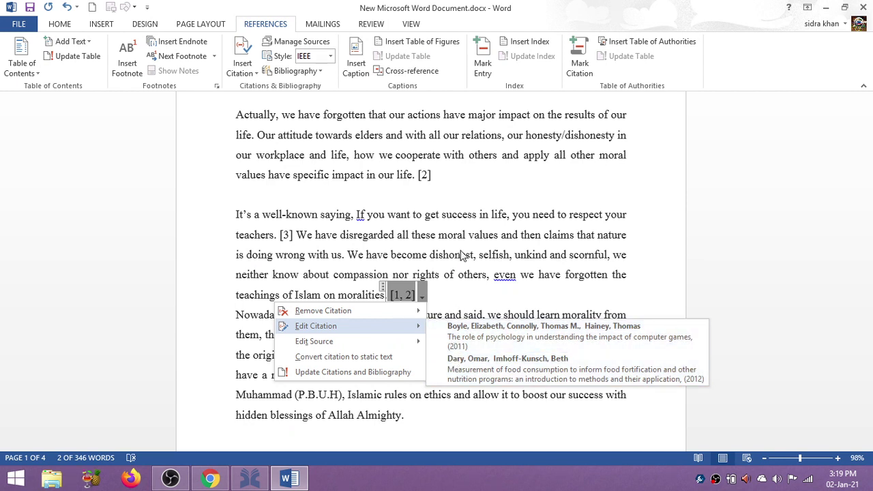
pyautogui.click(469, 289)
pyautogui.click(470, 291)
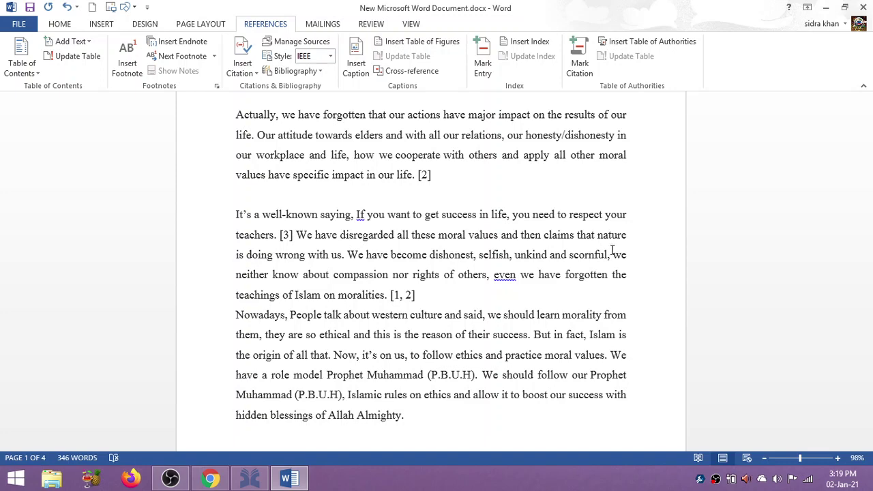
pyautogui.moveTo(868, 148)
pyautogui.mouseDown()
pyautogui.moveTo(869, 194)
pyautogui.moveTo(869, 151)
pyautogui.mouseUp()
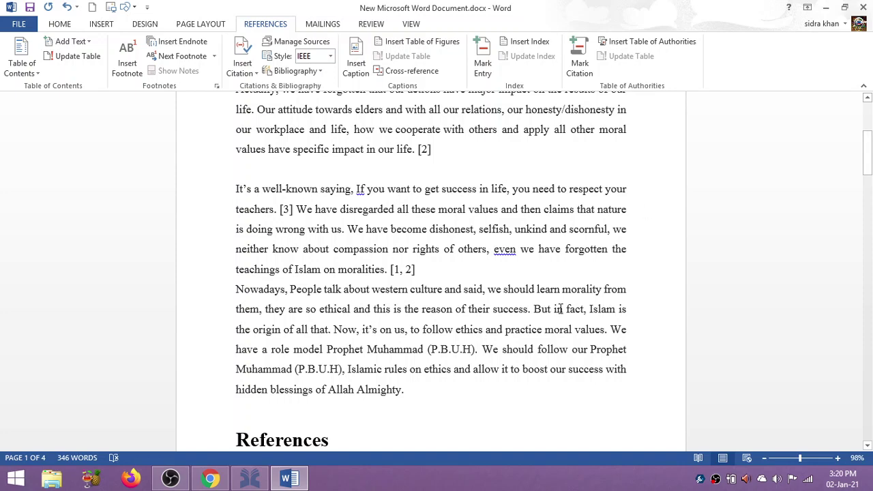
pyautogui.click(172, 481)
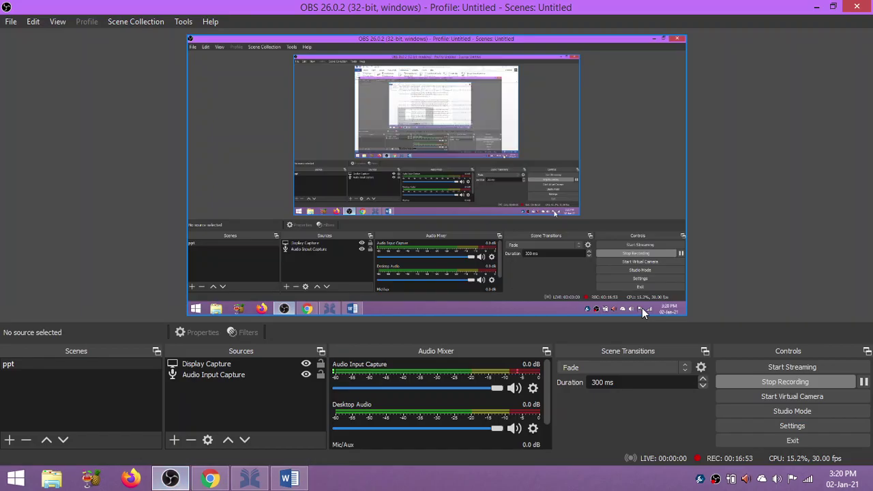